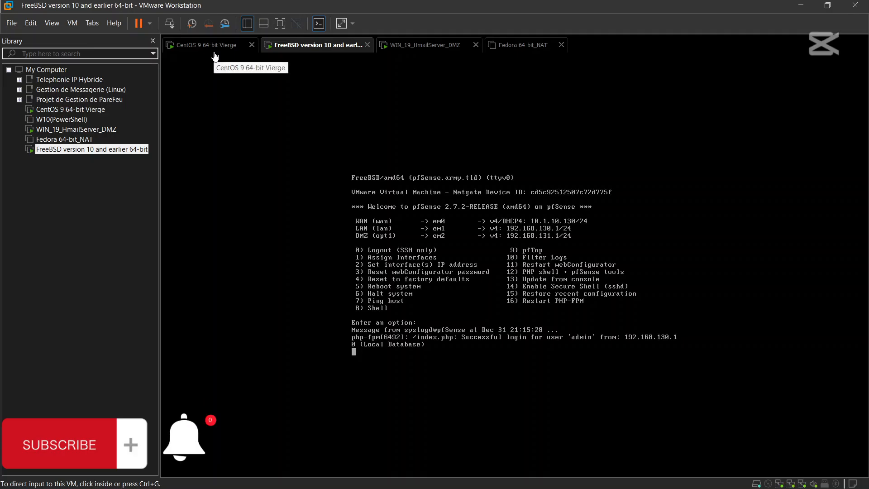
- Switch VMware to the 'CentOS 9 64-bit Vierge' tab, where Firefox shows the pfSense dashboard
left_click(215, 55)
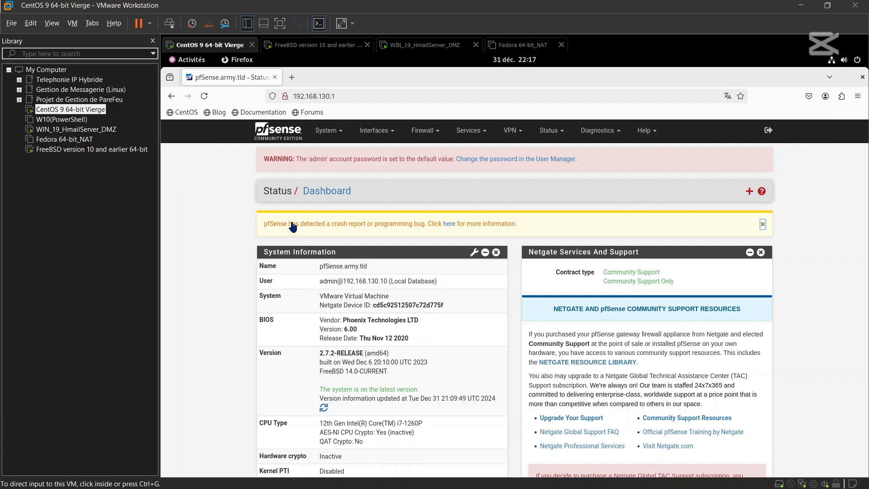
- Go to System > Package Manager and view the Installed Packages list, which is empty
left_click(330, 129)
left_click(330, 129)
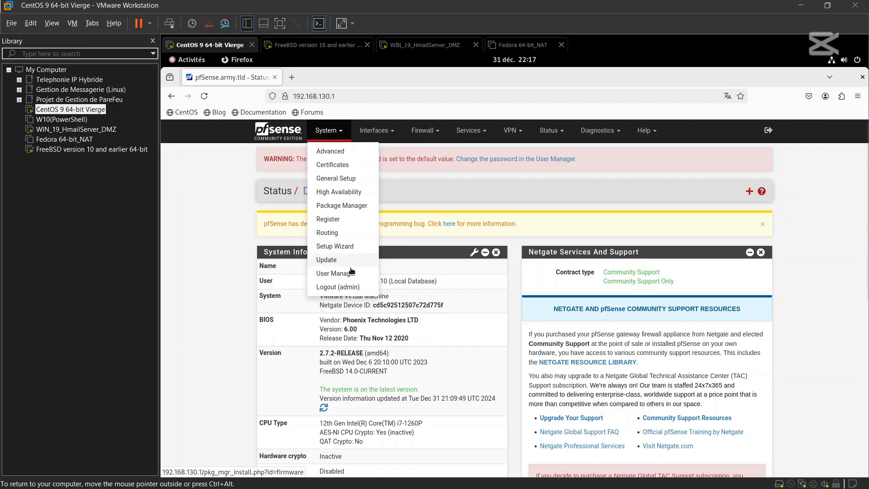
left_click(354, 207)
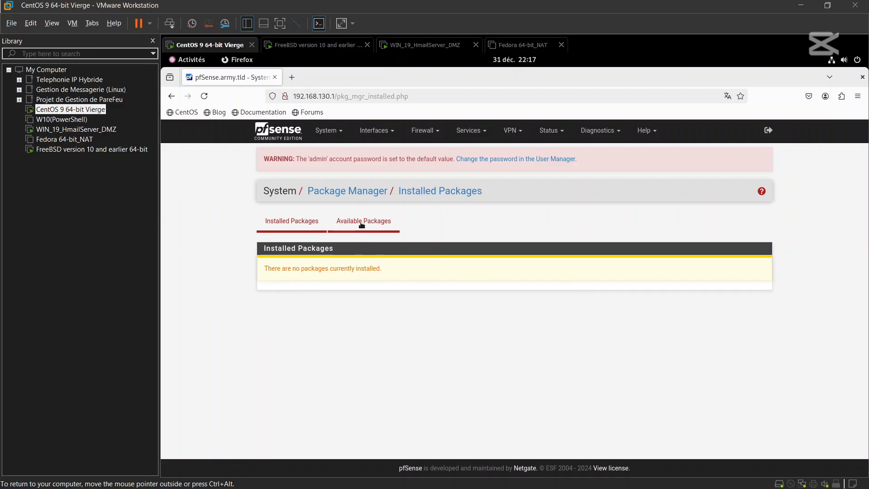
- Search Available Packages for 'radius' and choose Install for freeradius3
left_click(347, 224)
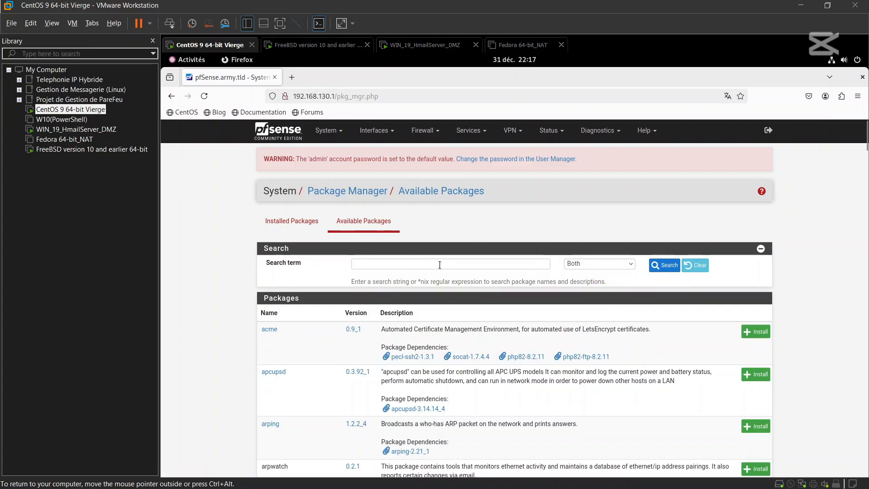
left_click(420, 263)
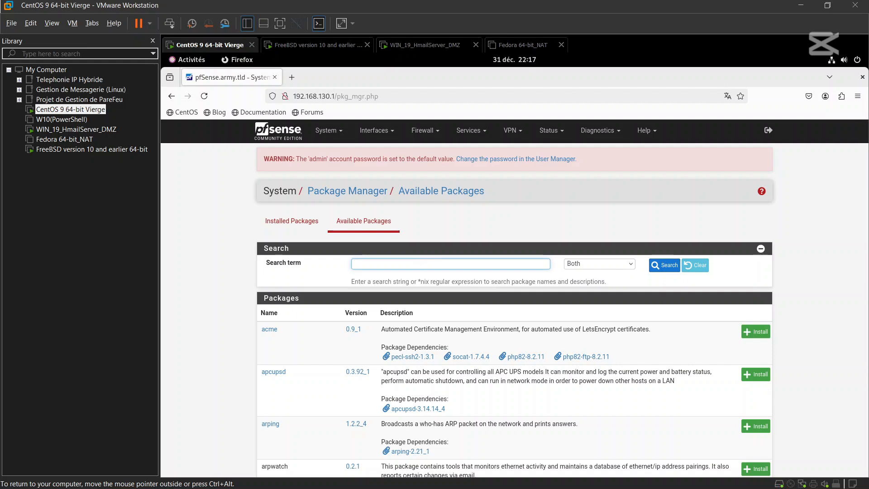
type("radius")
left_click(665, 265)
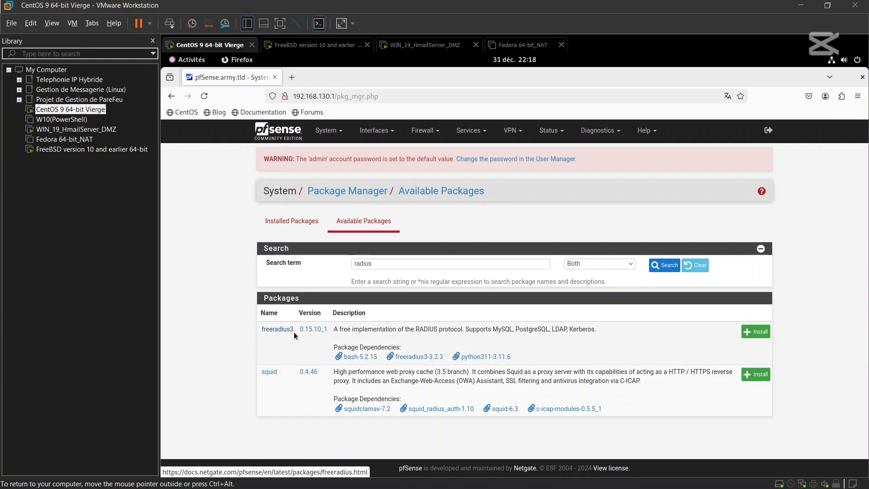
left_click(758, 333)
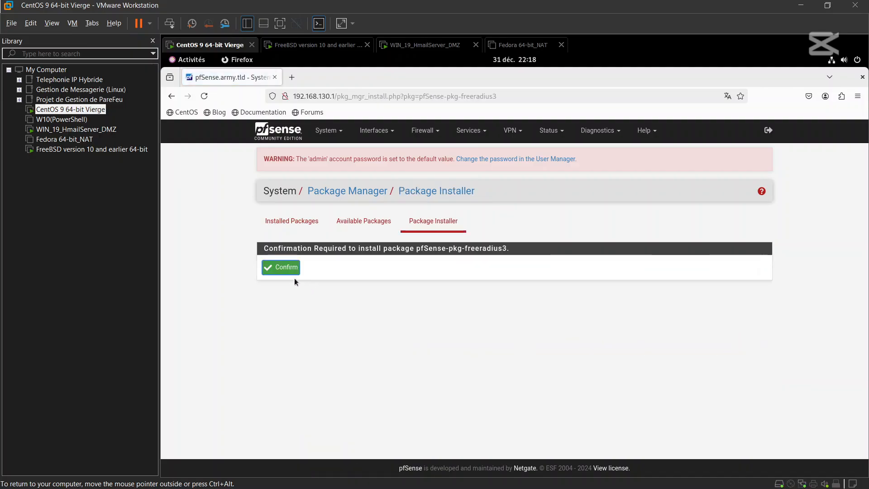
- Confirm installing pfSense-pkg-freeradius3 and wait until the installer reports success
left_click(284, 267)
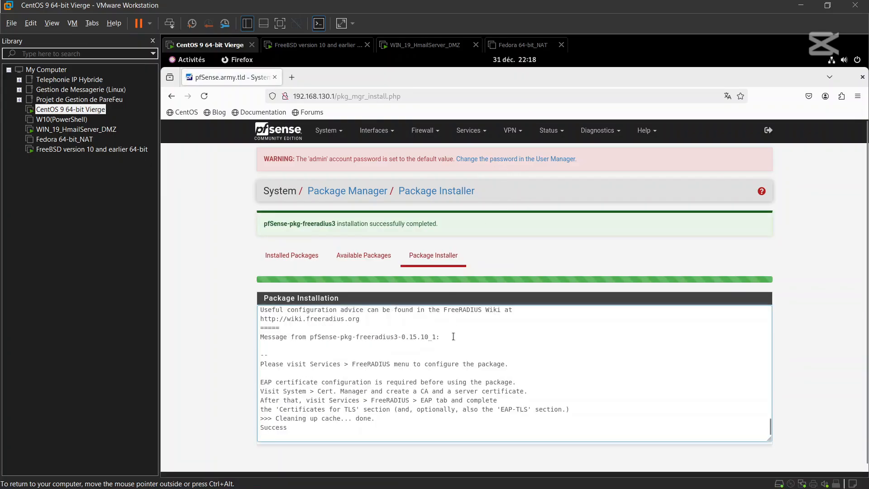
scroll(453, 336, "down", 1)
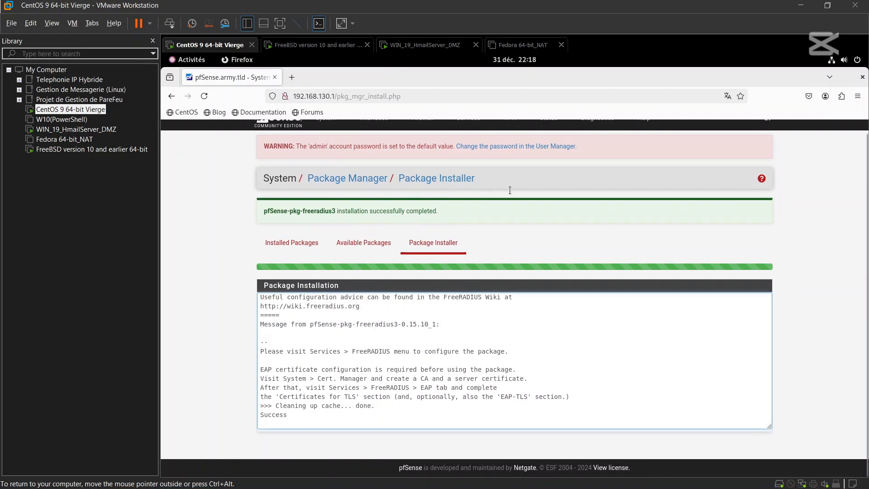
scroll(514, 223, "up", 1)
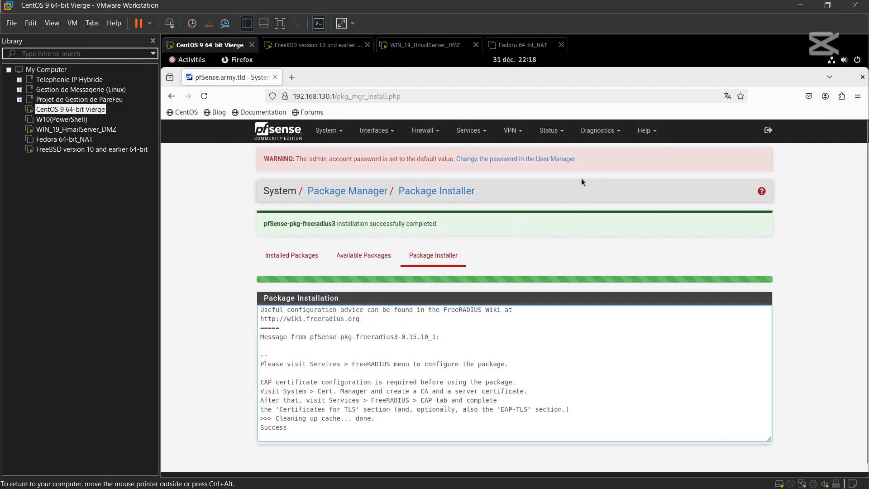
- Check that freeradius3 0.15.10_1 now appears under Installed Packages
left_click(466, 132)
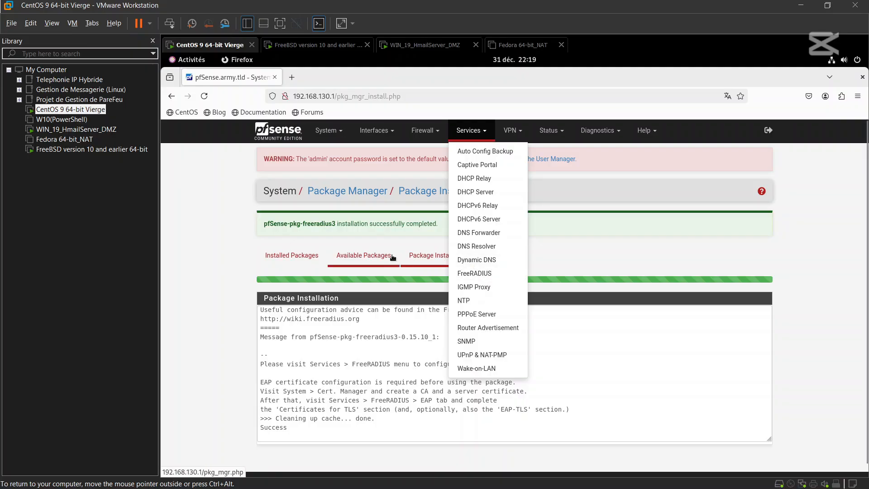
left_click(296, 256)
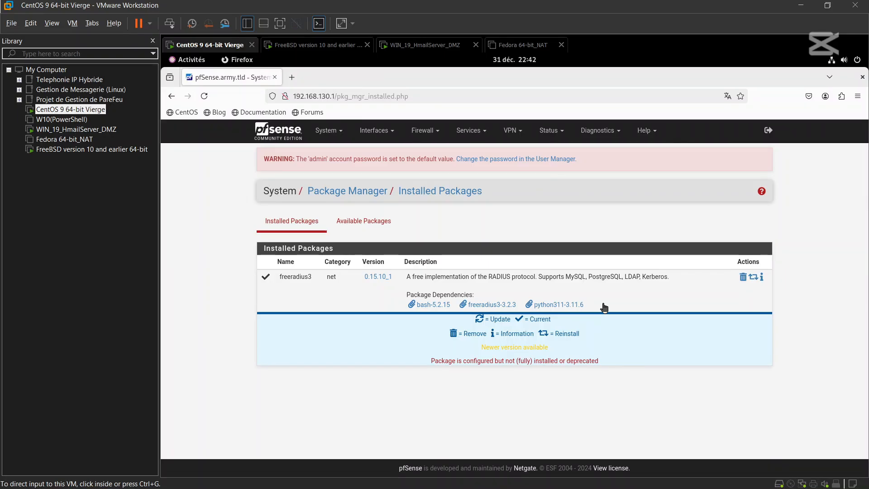
left_click(465, 131)
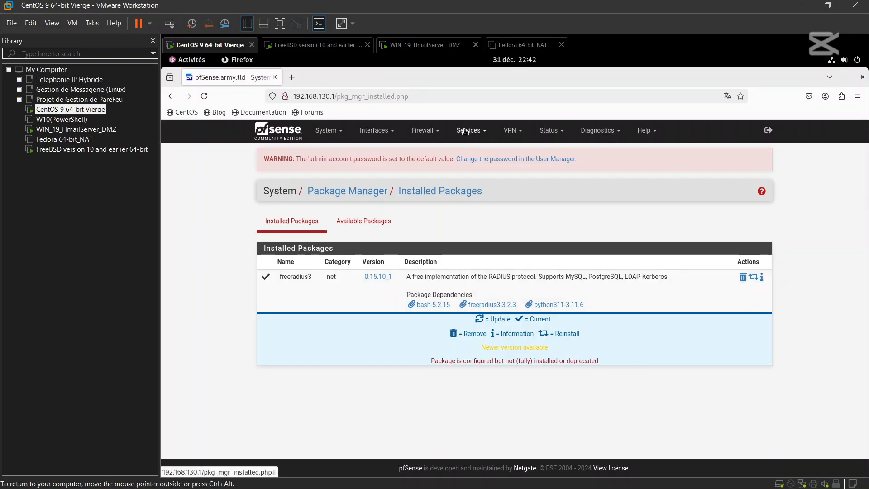
left_click(465, 132)
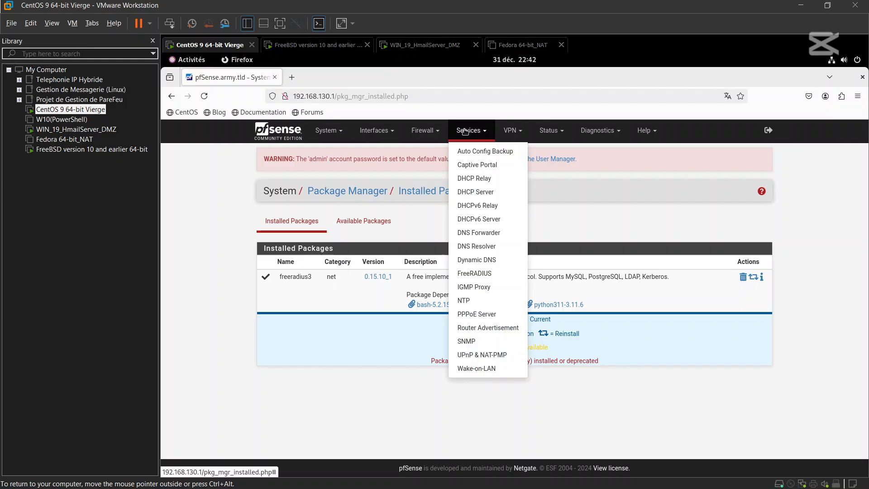
- Open Services > FreeRADIUS and go to its still-empty Interfaces tab
left_click(487, 274)
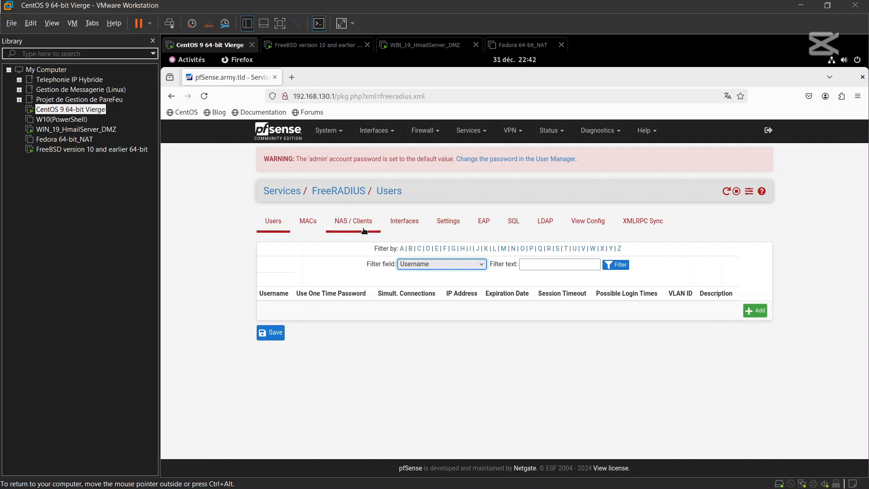
left_click(409, 227)
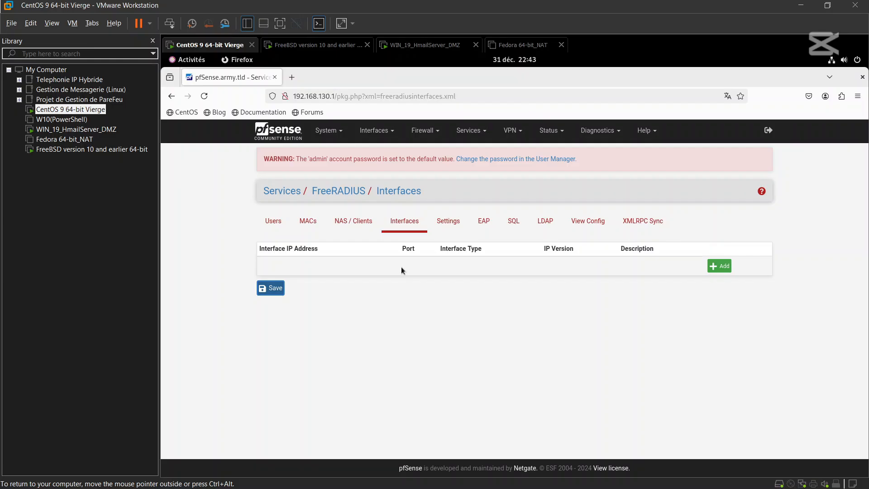
- Add an Authentication listening interface on * port 1812, described 'Authentification_FreeRadius', and save it
left_click(719, 267)
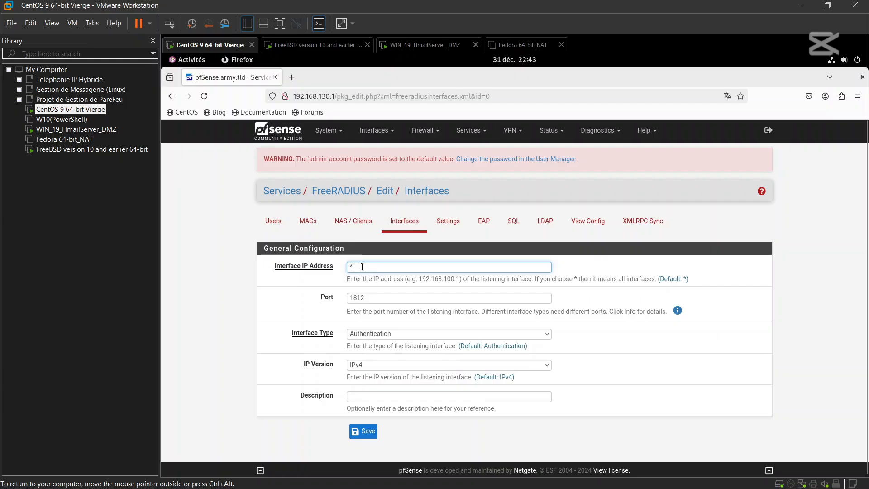
left_click(325, 45)
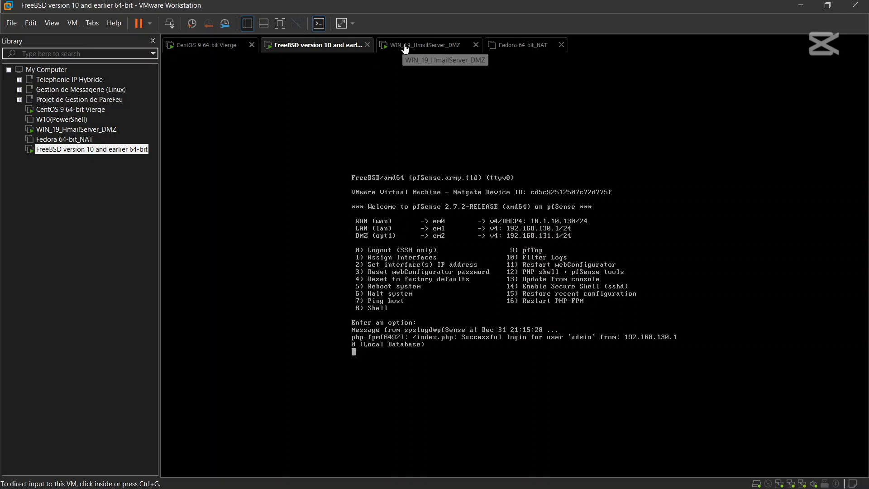
left_click(215, 48)
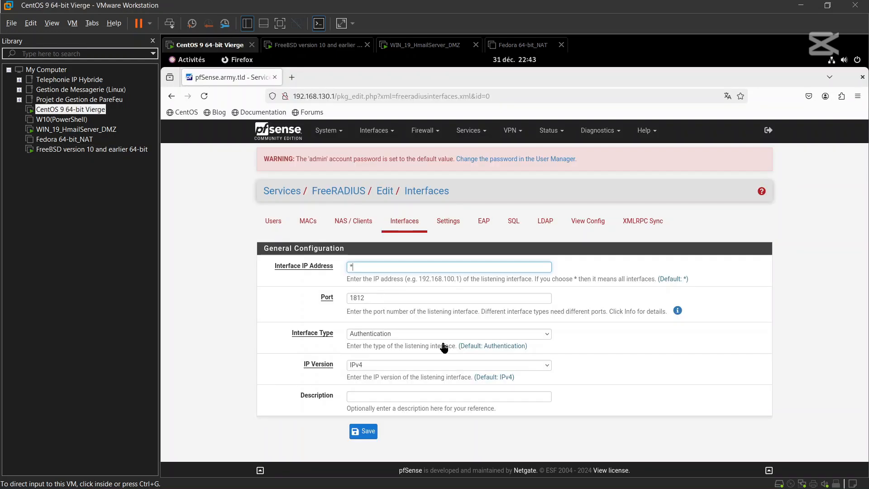
left_click(352, 269)
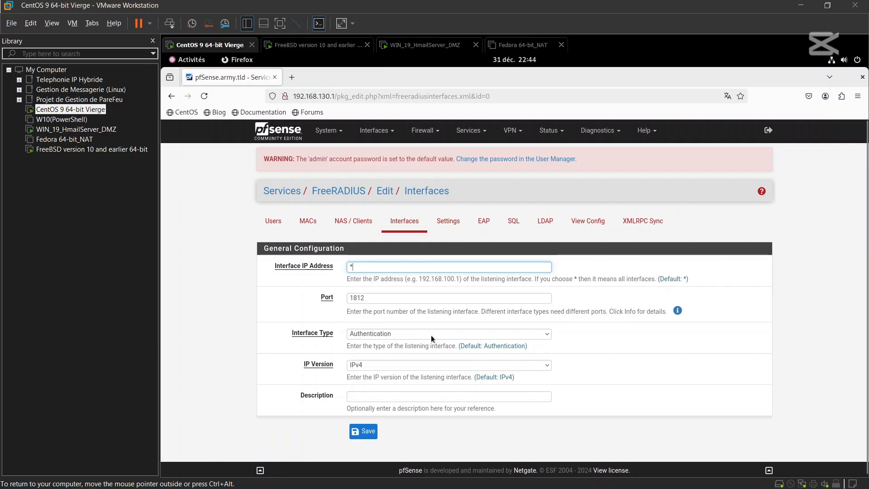
left_click(530, 333)
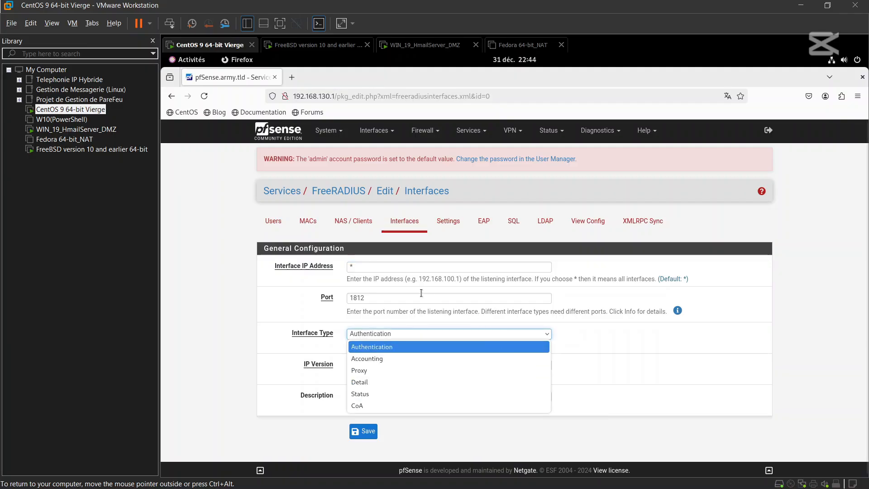
left_click(371, 335)
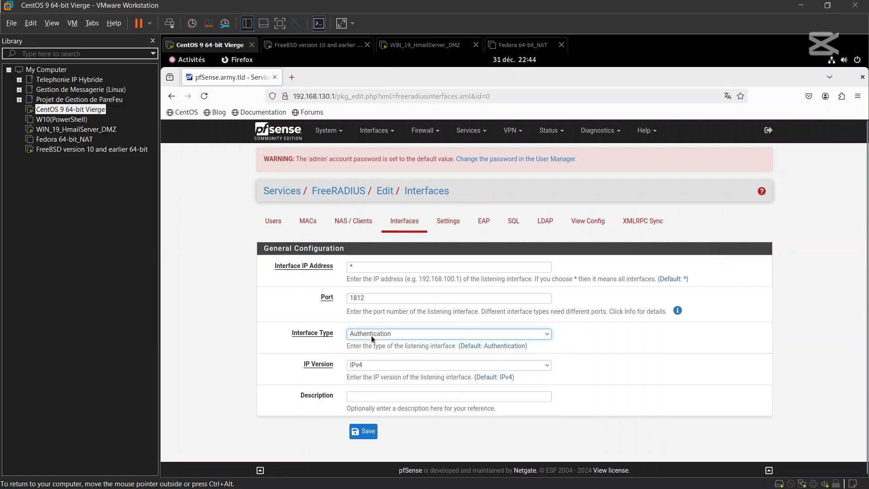
left_click(369, 400)
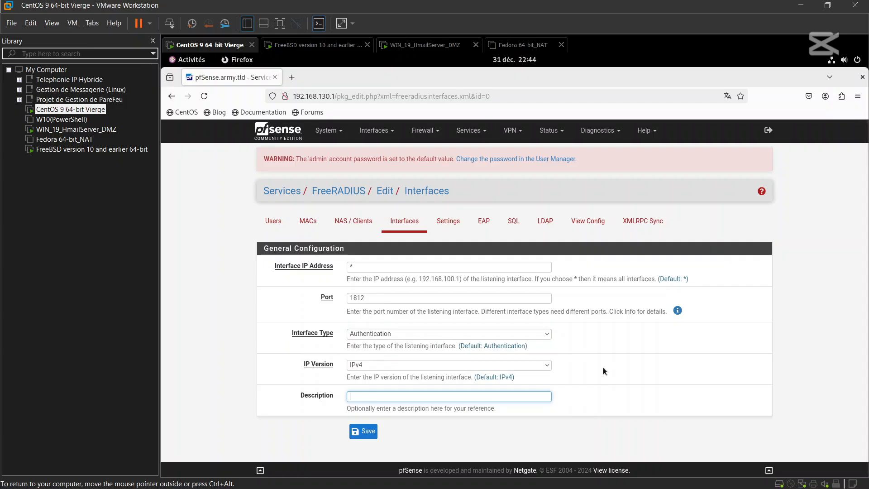
type("Authenti")
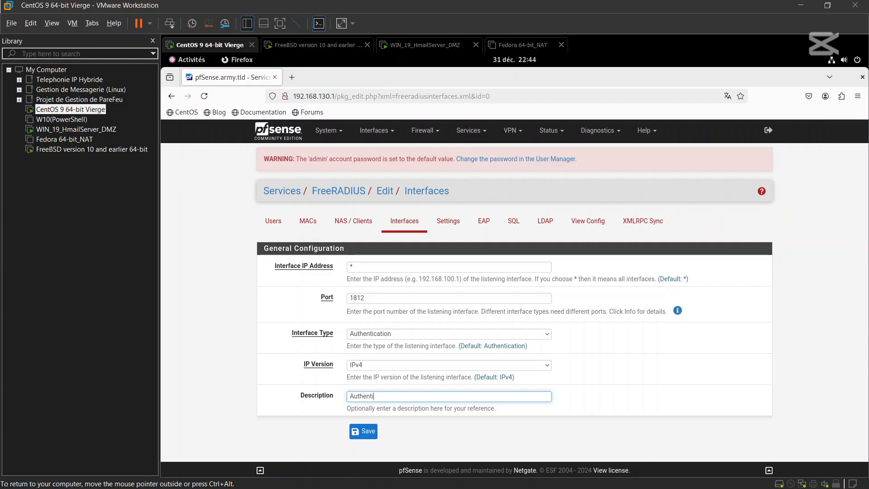
type("fication_FreeRadius")
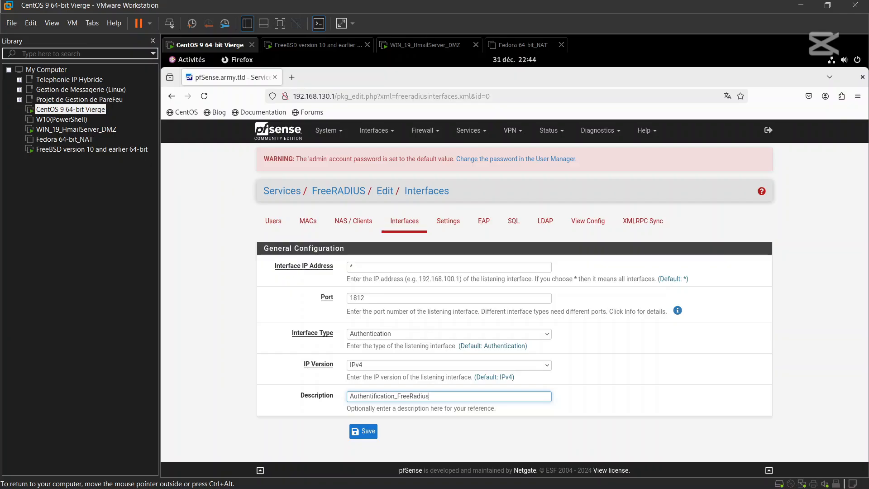
left_click(367, 432)
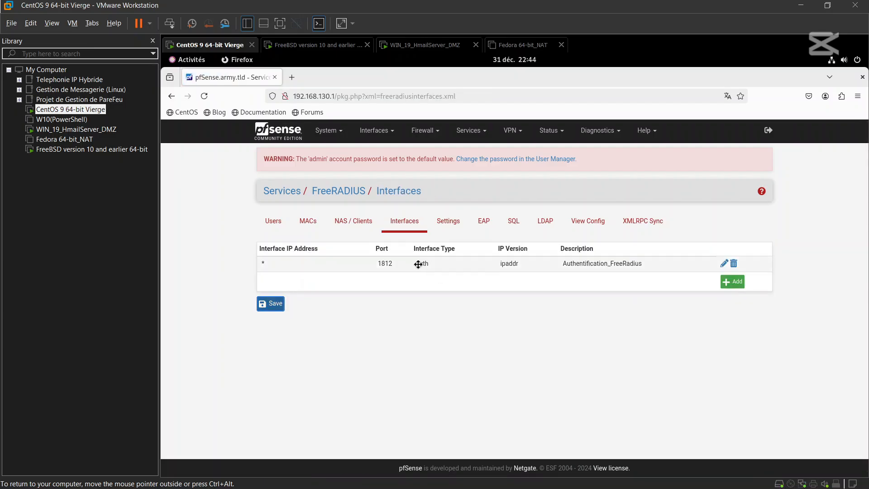
- Add an Accounting listening interface on port 1813, described 'Accounting_FreeRadius', and save it
left_click(732, 282)
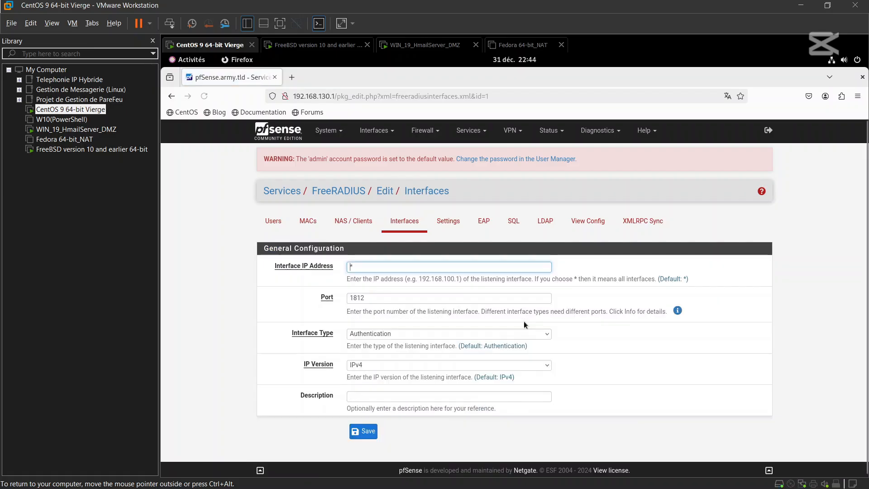
left_click(459, 297)
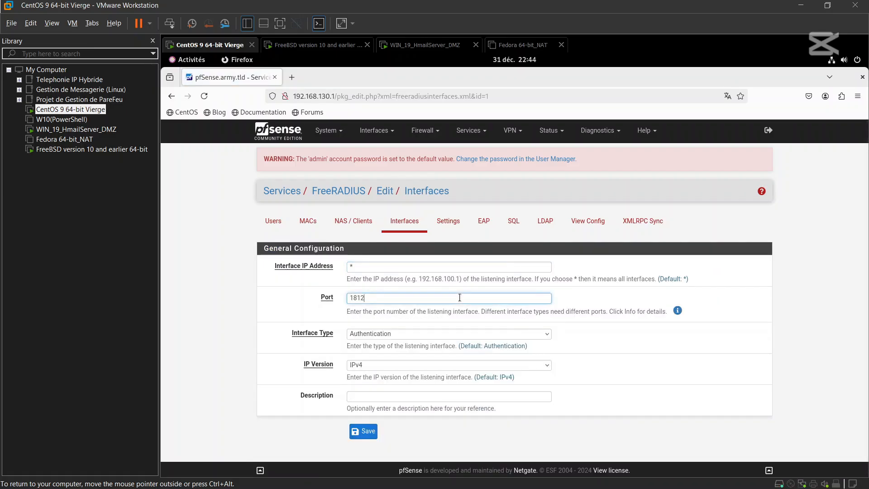
key("BackSpace")
type("3")
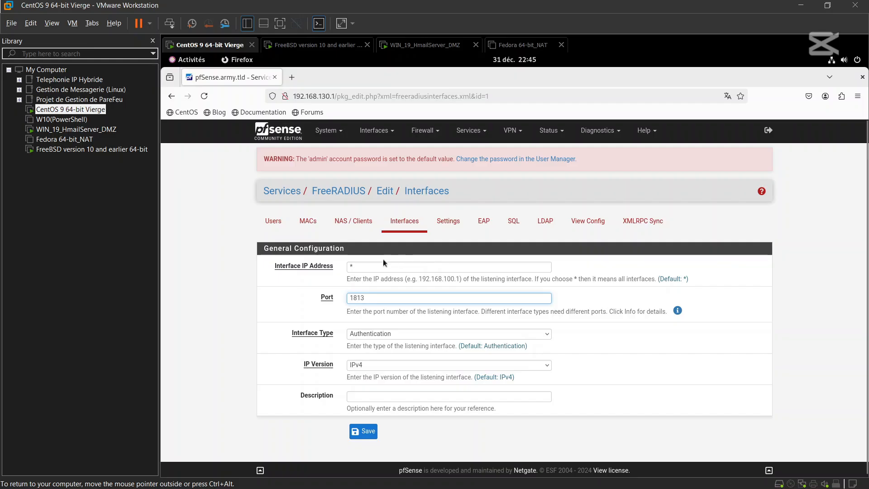
left_click(420, 337)
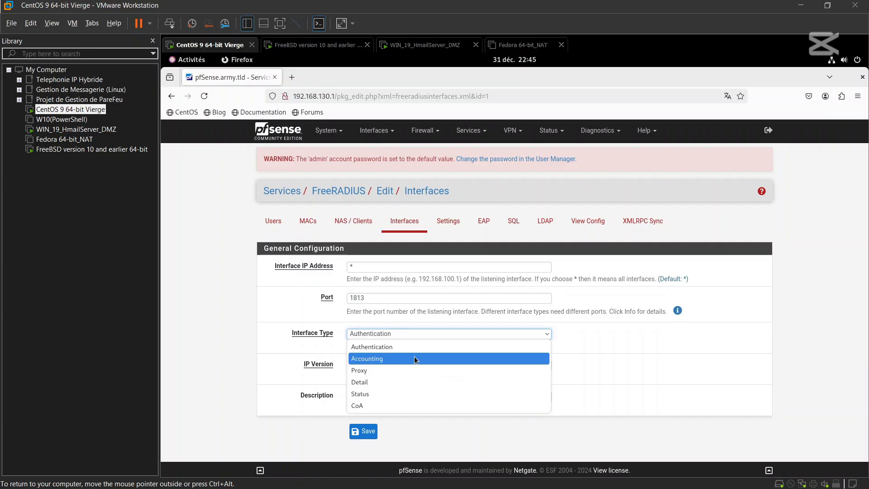
left_click(369, 360)
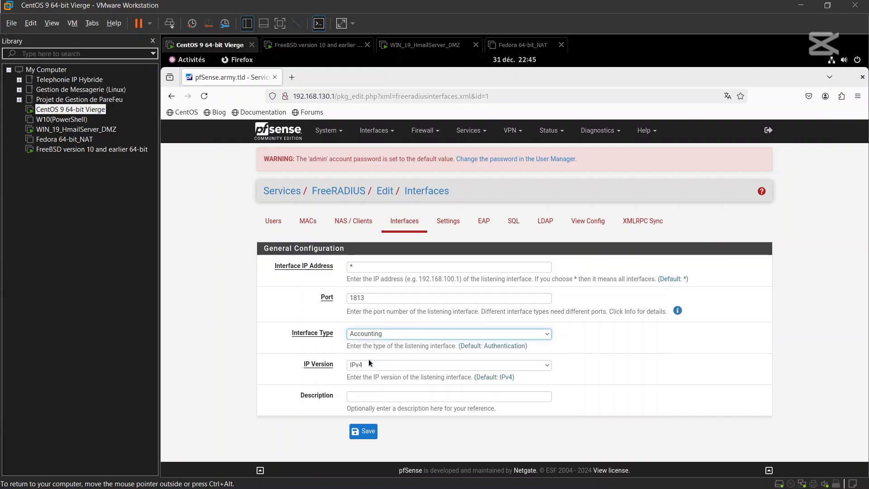
left_click(357, 397)
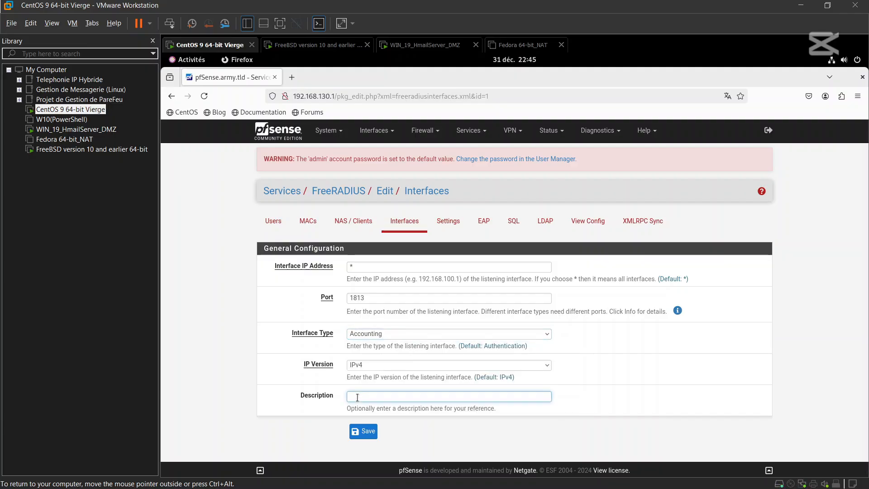
type("A")
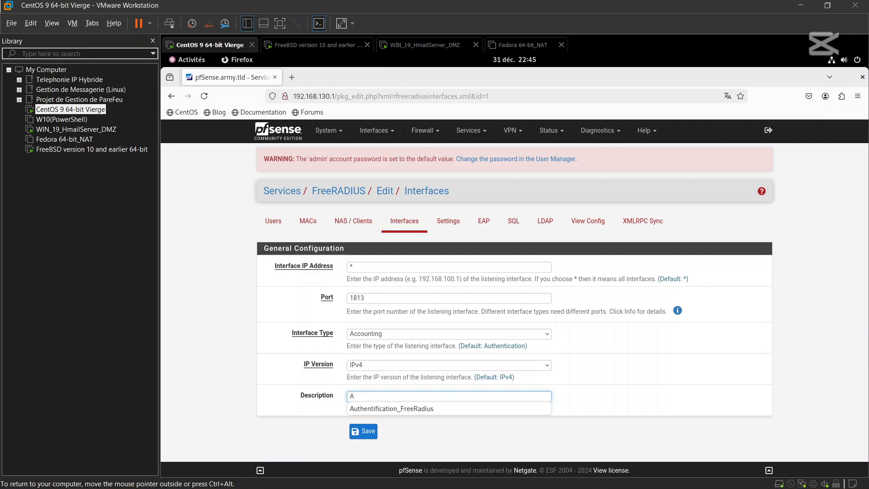
type("cc")
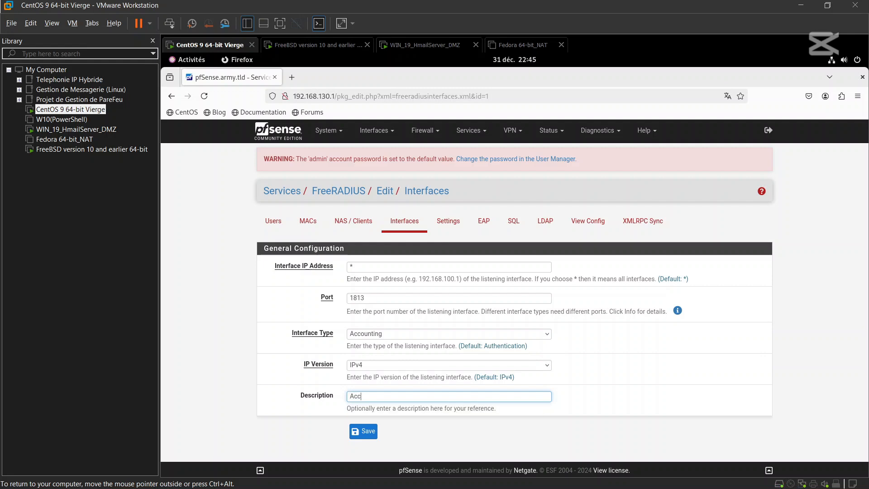
type("ou")
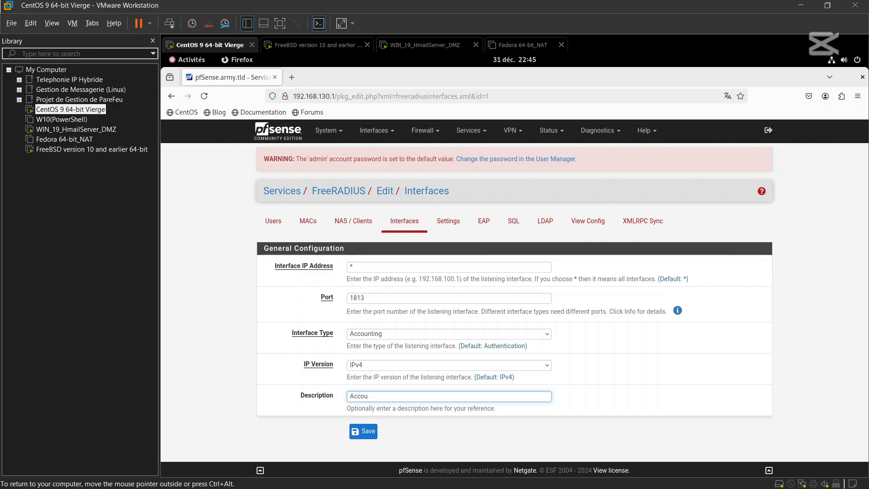
type("nting_Fzre")
key("BackSpace")
type("reeRadius")
left_click(369, 431)
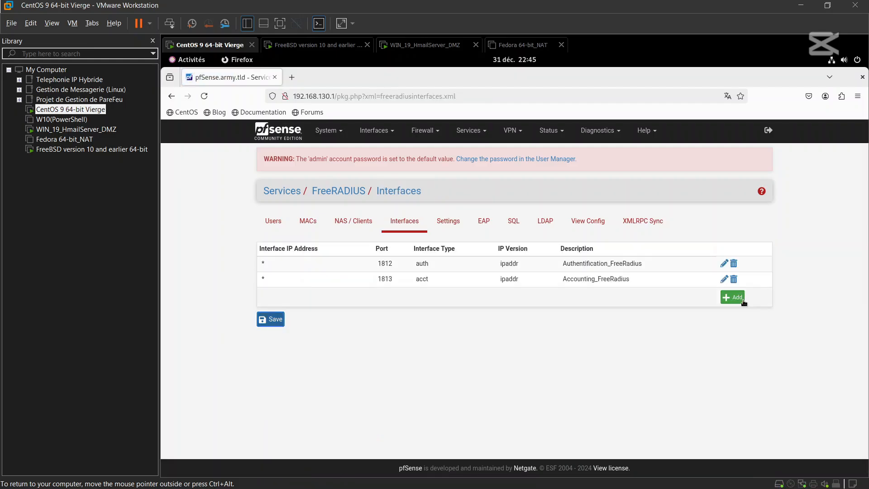
- Fill in a third interface with port 1816, type Status, and description 'Status_FreeRadius'
left_click(732, 297)
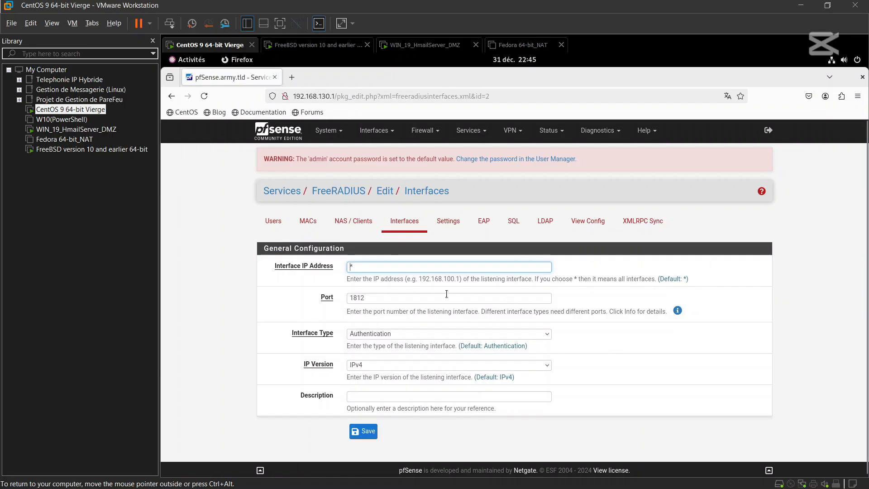
left_click(431, 299)
key("BackSpace")
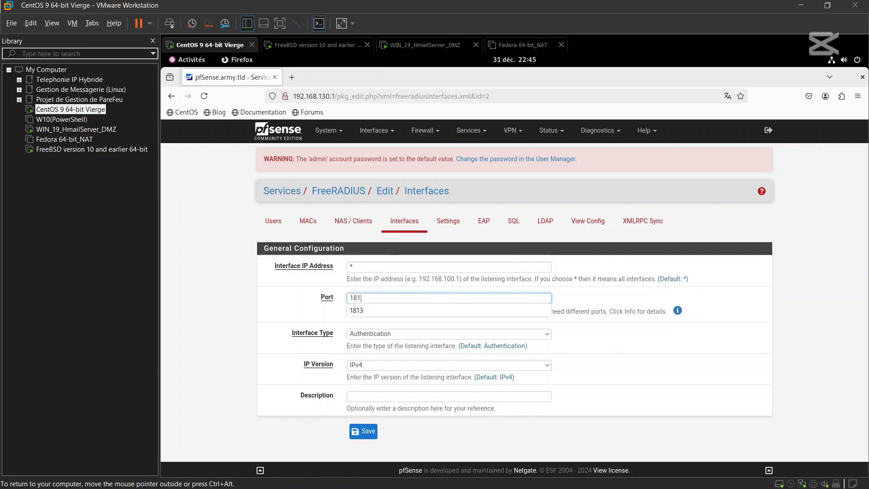
type("6")
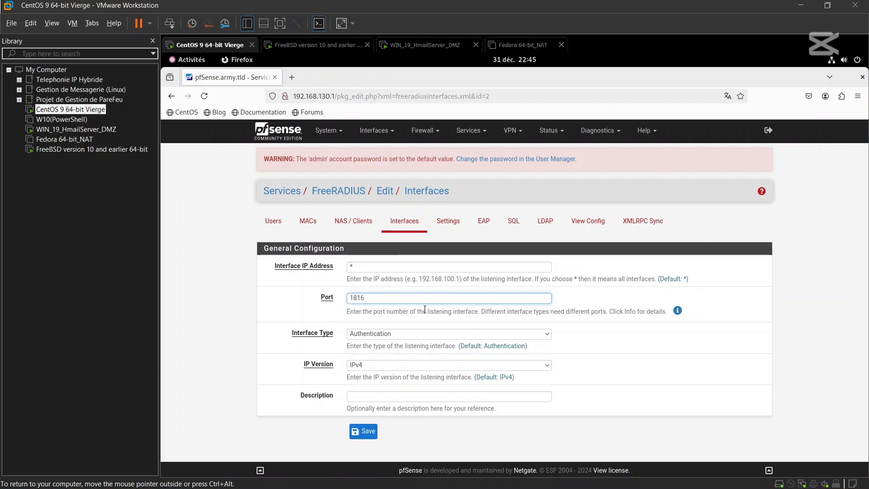
left_click(400, 333)
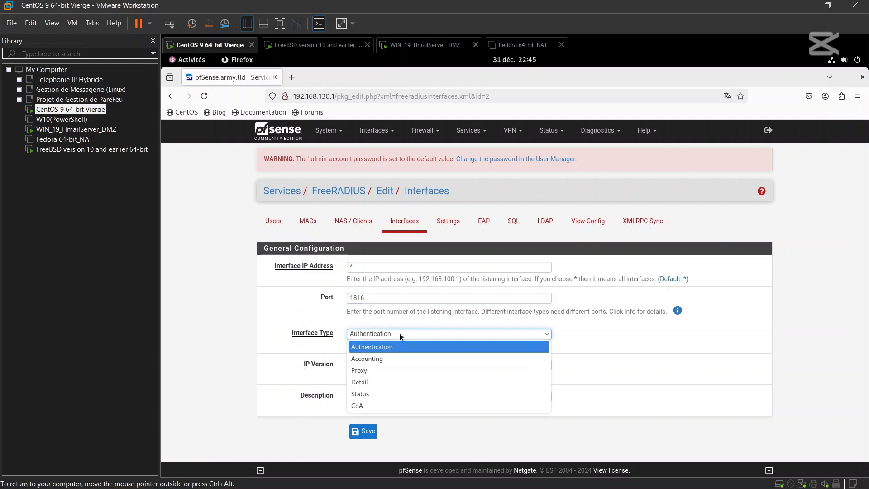
left_click(378, 394)
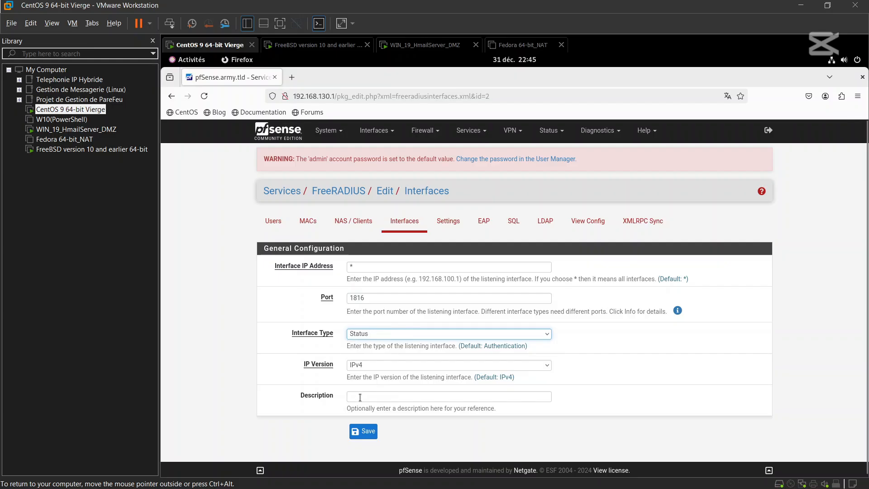
left_click(360, 398)
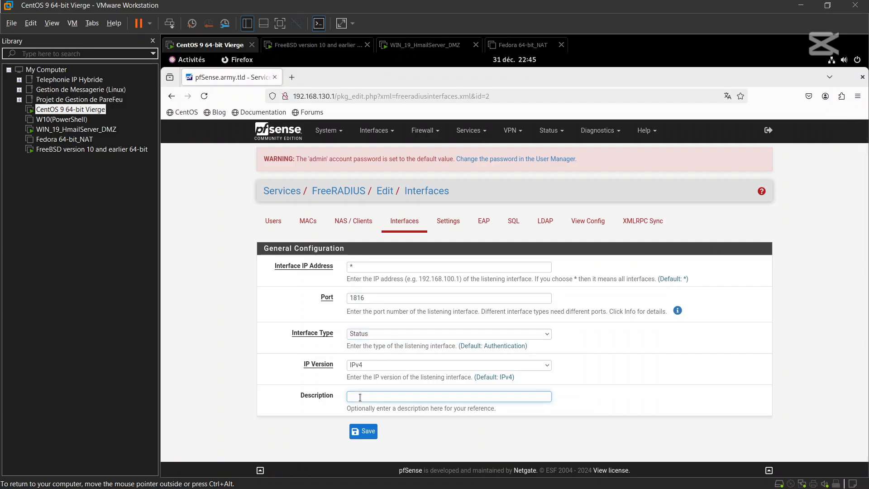
type("Status_F")
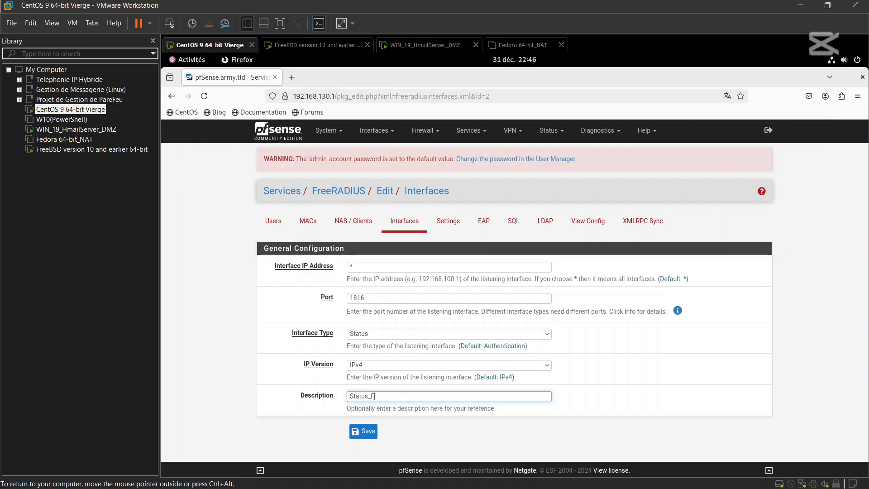
type("reRadius")
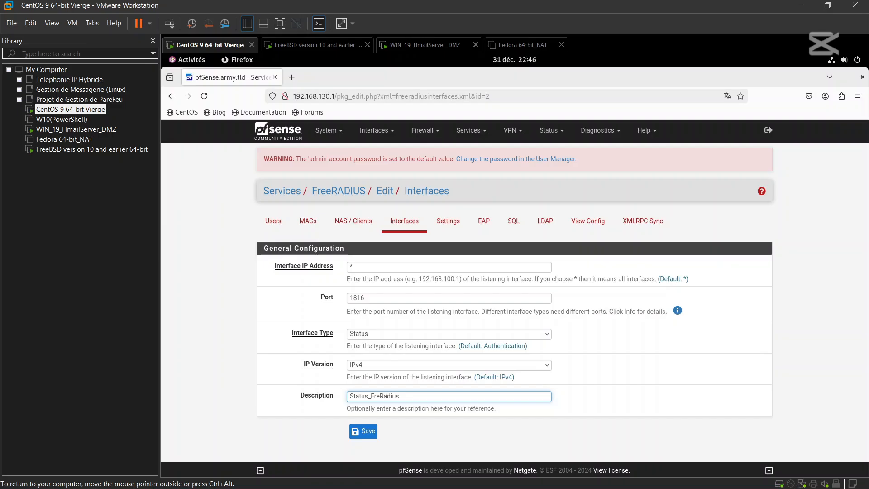
type("e")
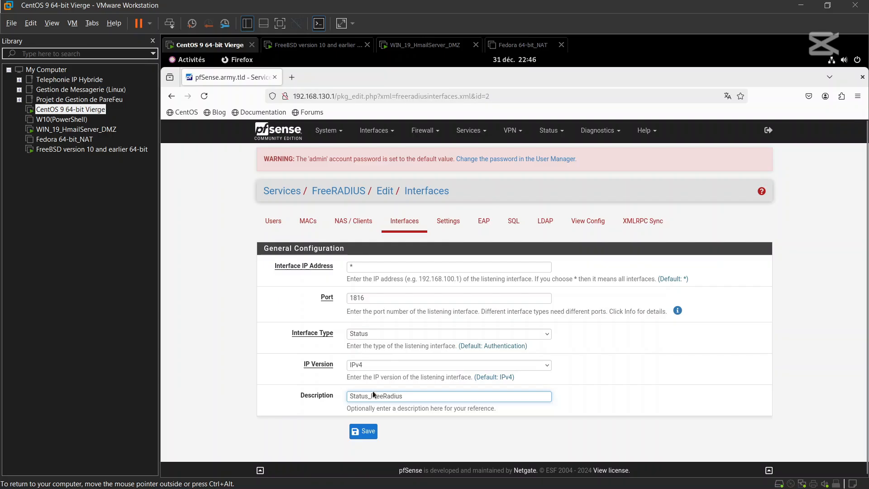
- Save the Status interface on port 1816 to the FreeRADIUS interface list
left_click(369, 432)
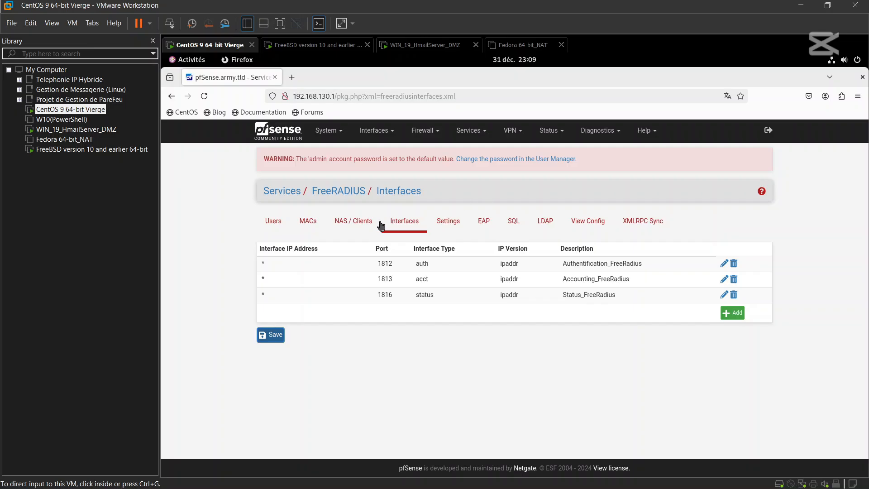
- Open a blank FreeRADIUS NAS client form, checking the pfSense console for its LAN address
left_click(347, 226)
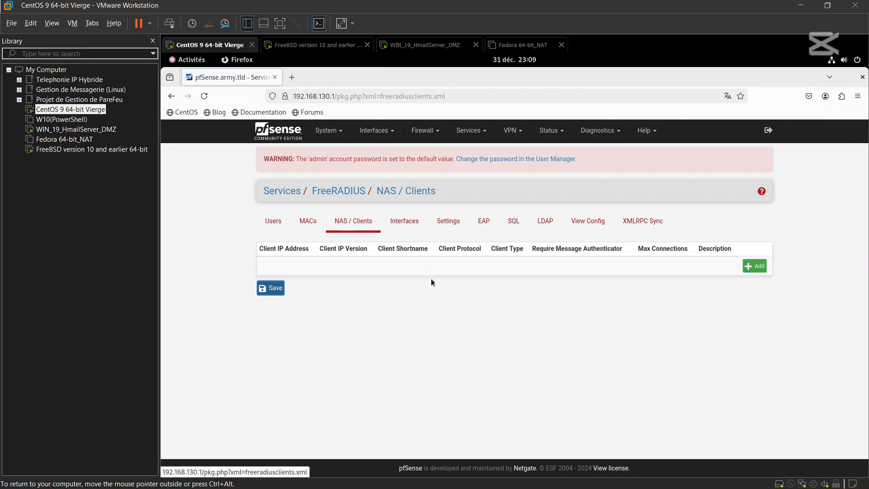
left_click(754, 265)
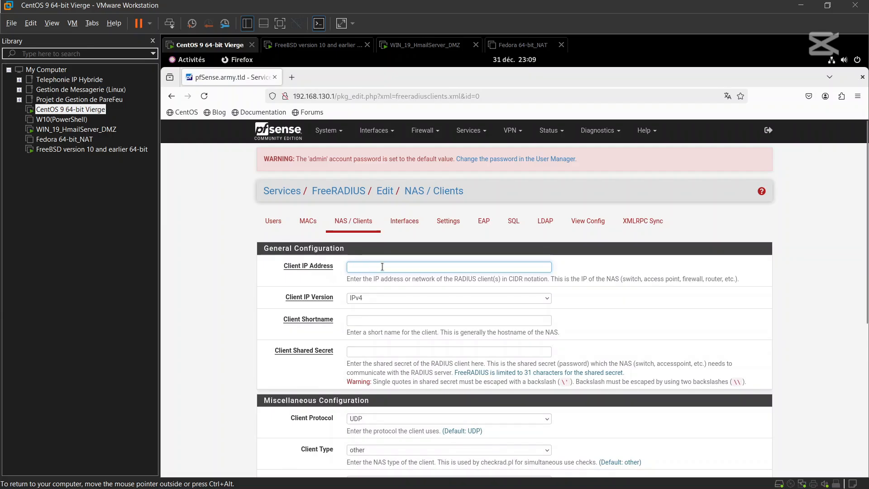
left_click(319, 45)
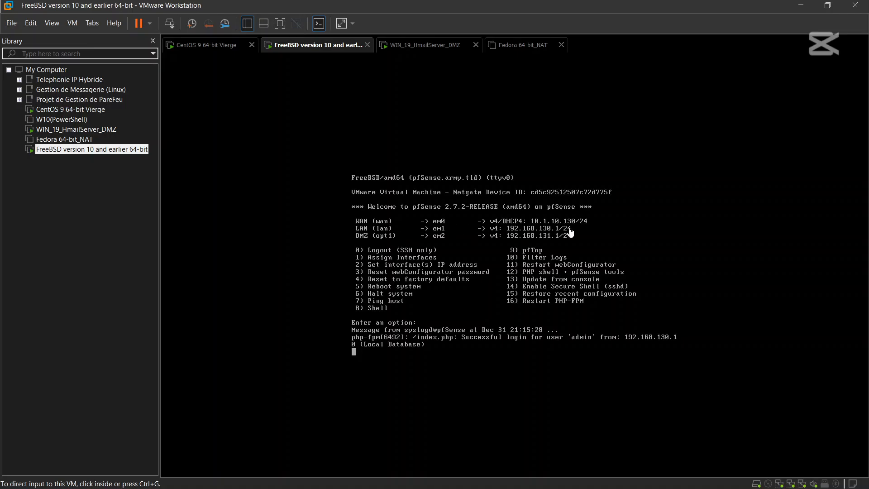
left_click(206, 45)
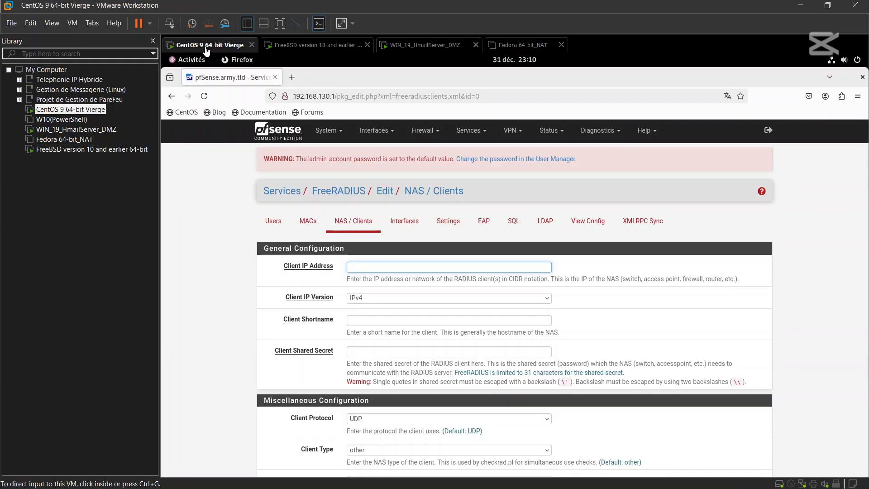
- Enter client IP address 192.168.130.1 and client shortname pfSense
left_click(369, 264)
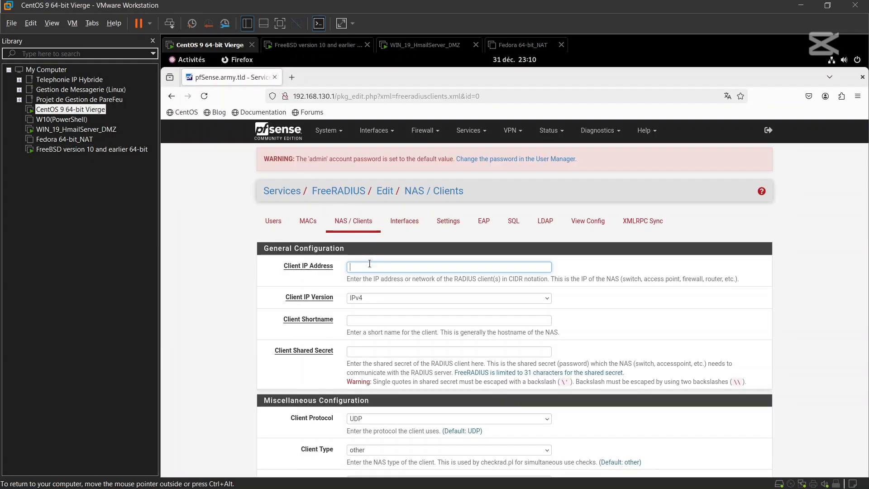
type("192.168.130.1")
left_click(381, 322)
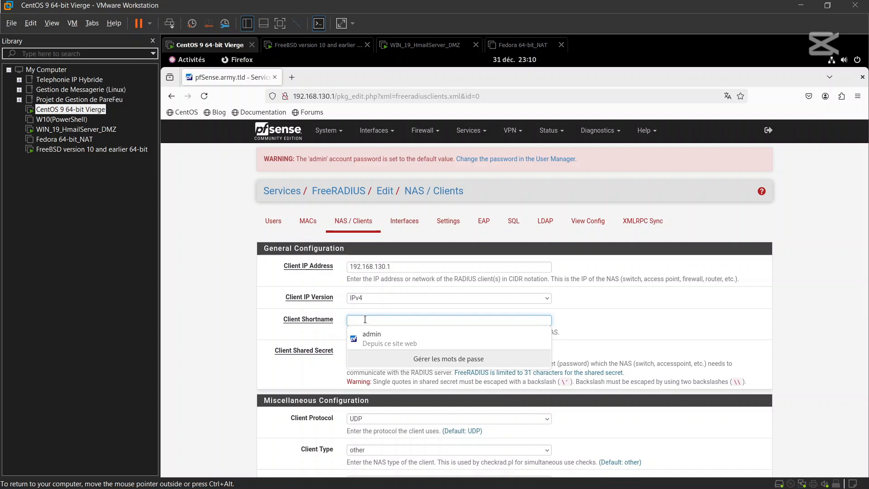
type("pf")
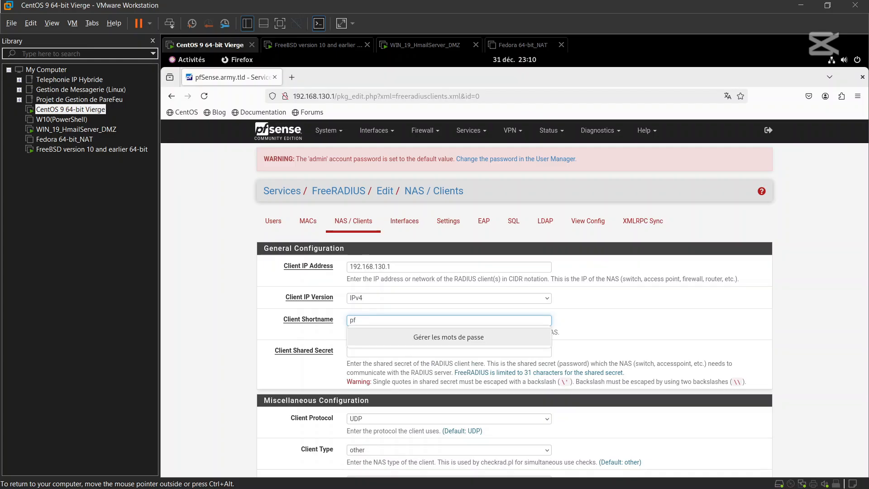
type("Se")
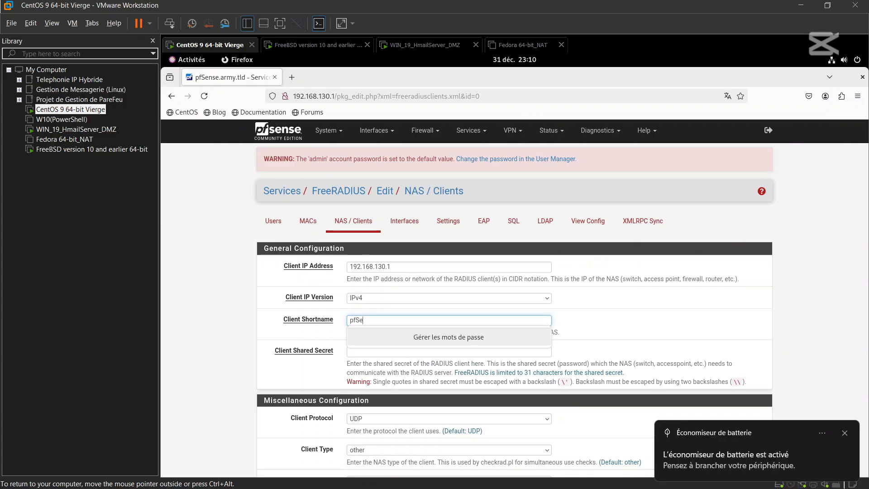
type("nse")
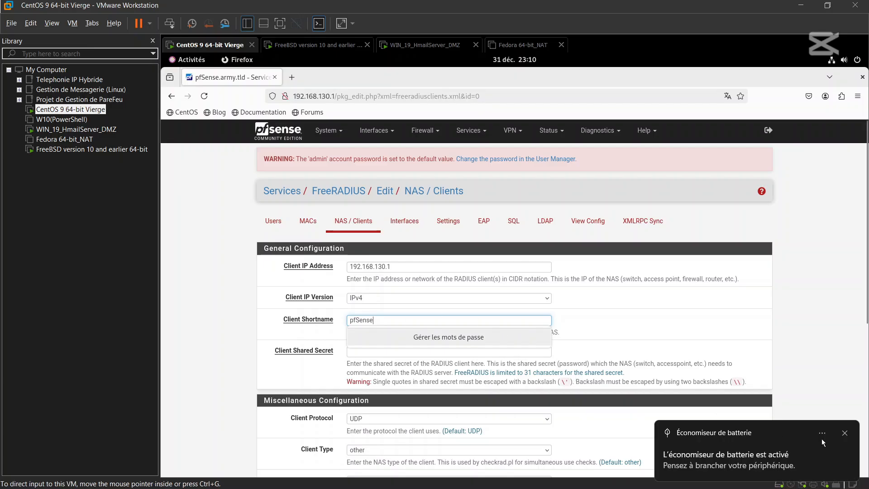
- Enter the client shared secret, keeping within its 31-character limit
left_click(850, 437)
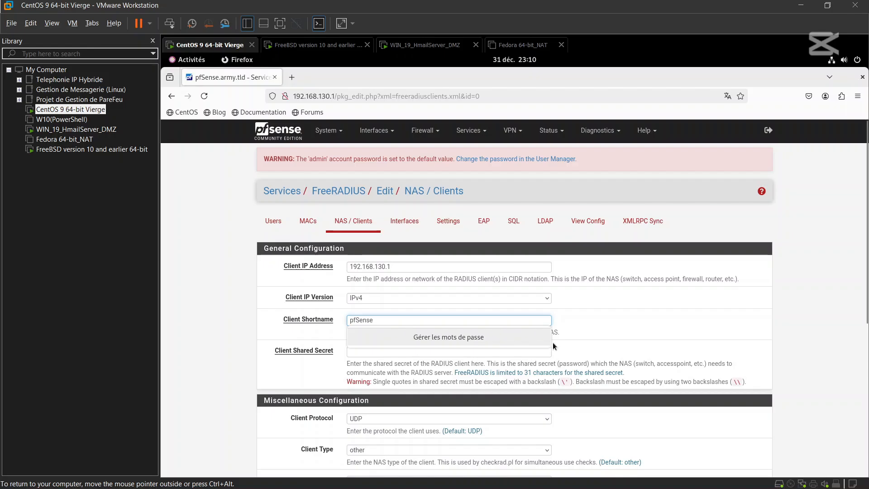
left_click(528, 353)
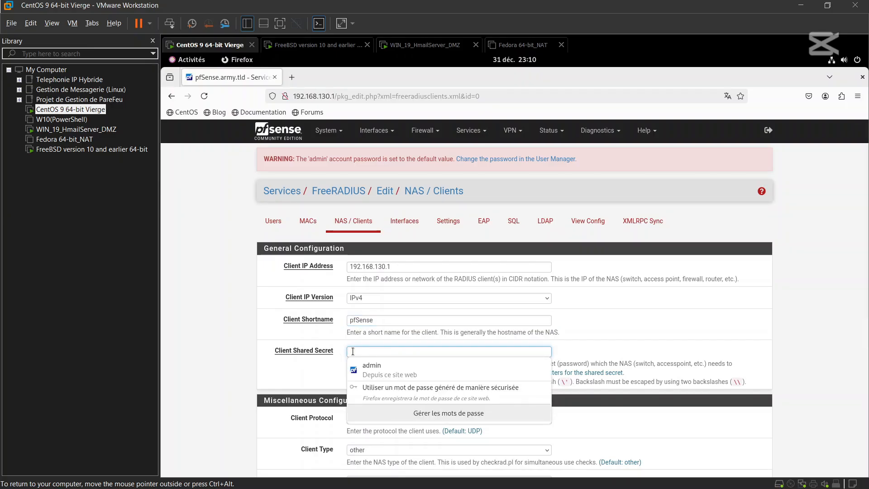
left_click(321, 370)
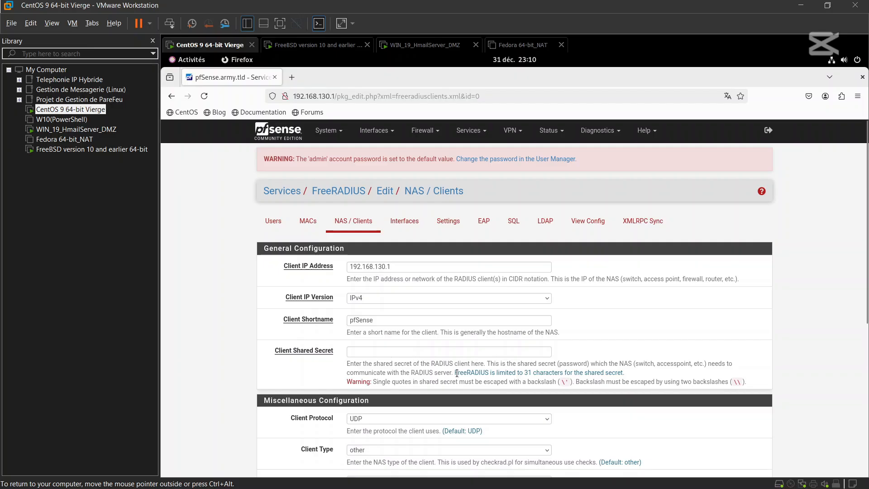
left_click_drag(452, 374, 721, 392)
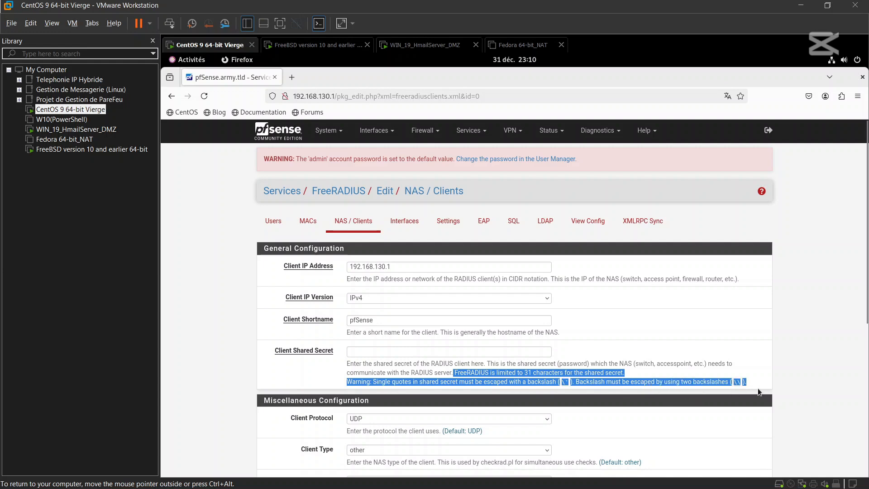
left_click(670, 359)
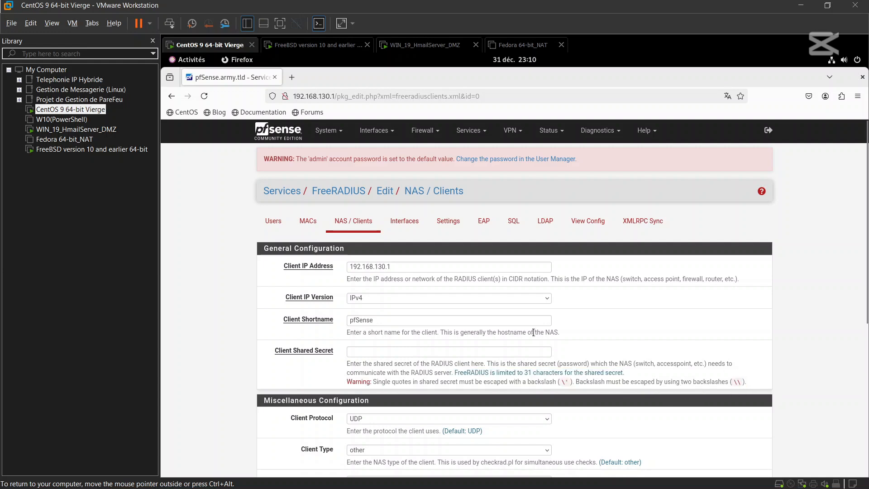
left_click(498, 353)
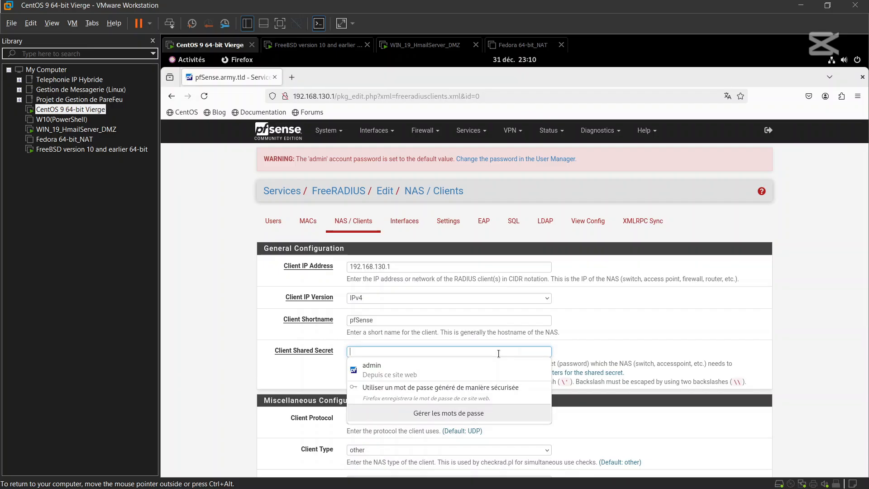
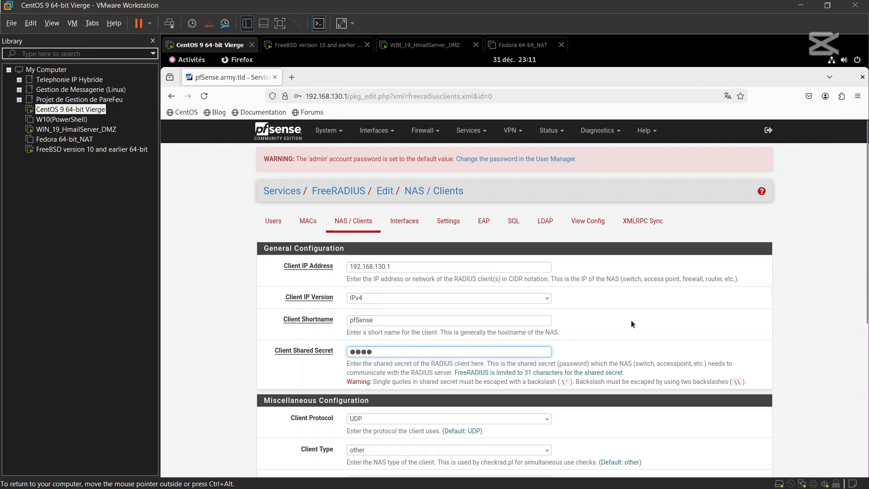
scroll(631, 319, "down", 3)
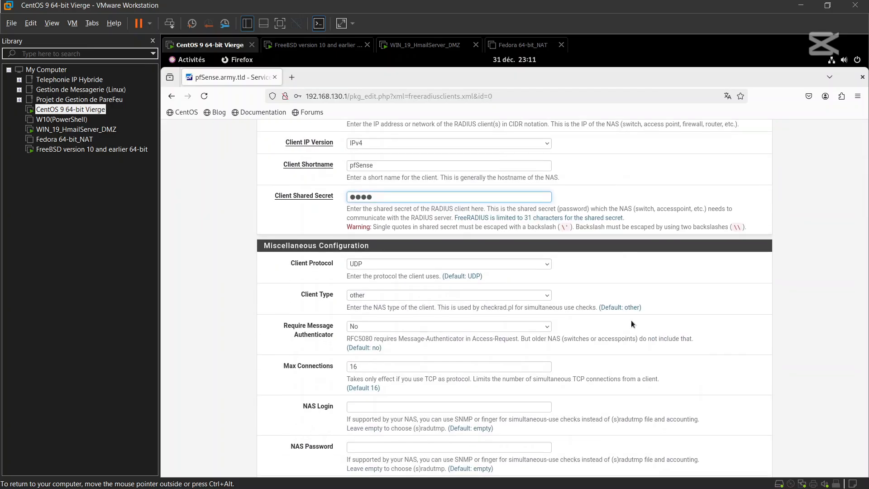
scroll(631, 324, "up", 3)
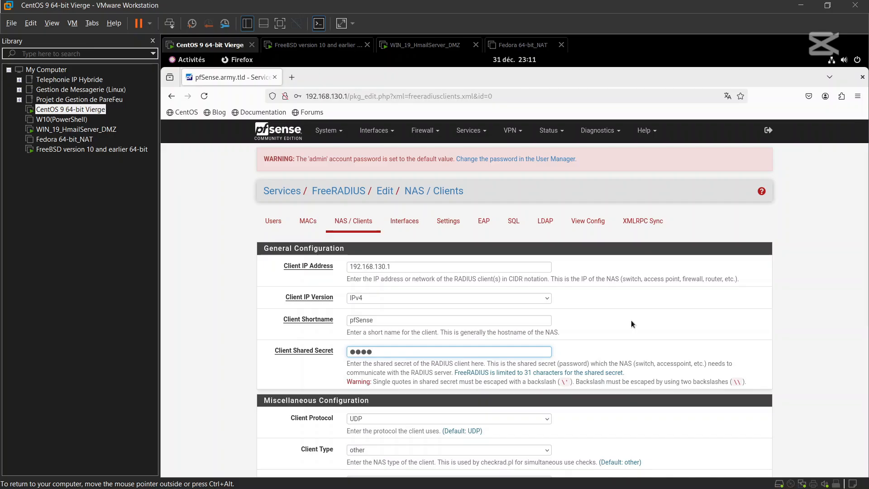
scroll(631, 319, "down", 5)
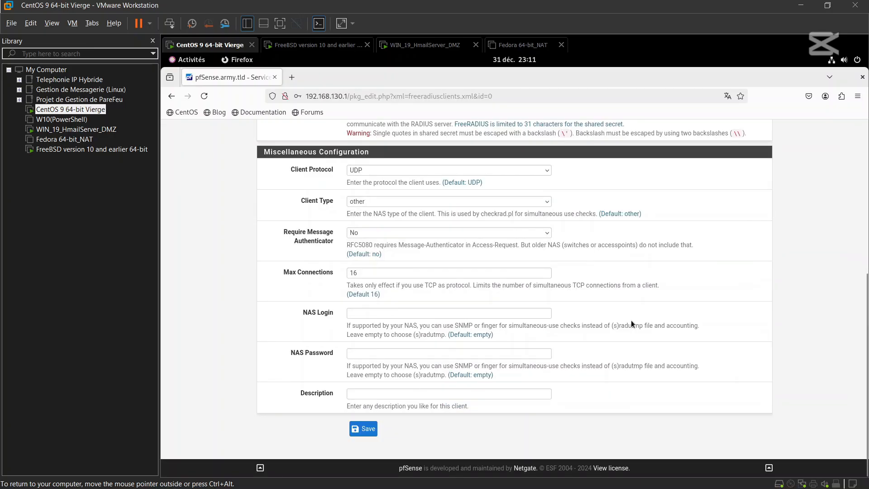
- Save the 192.168.130.1 NAS client, let Firefox remember the secret, and view the FreeRADIUS Users list
left_click(361, 430)
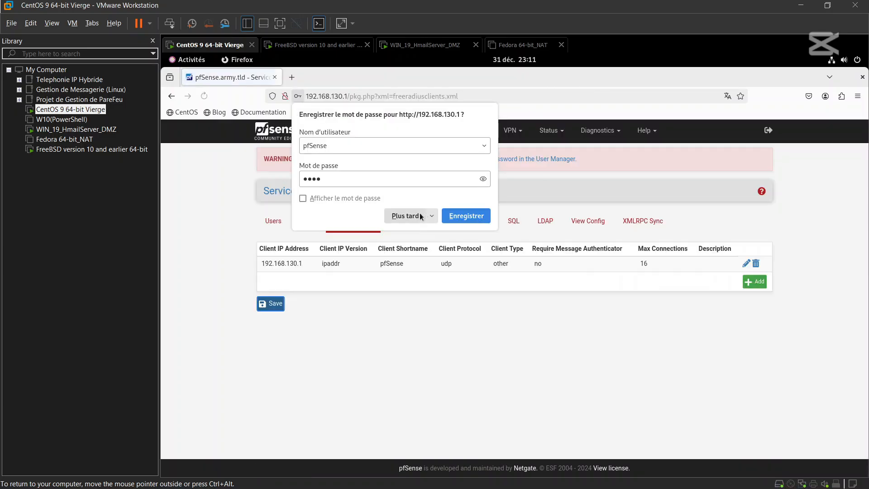
left_click(456, 218)
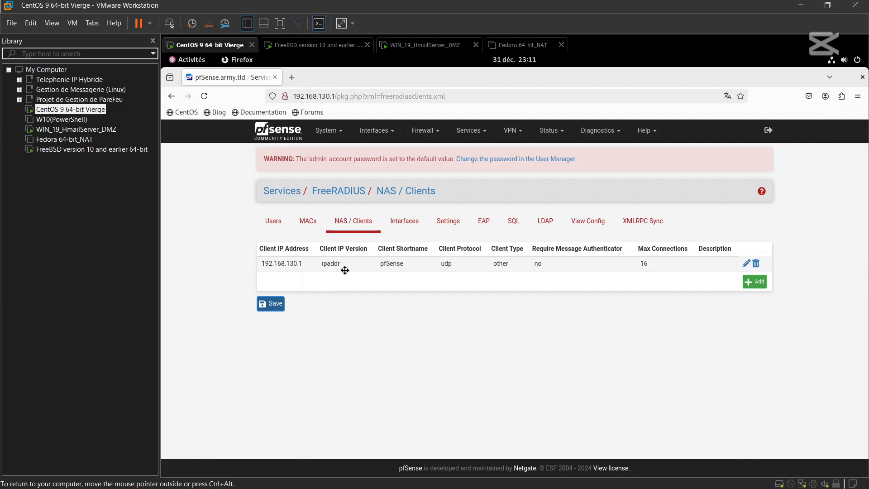
left_click(274, 224)
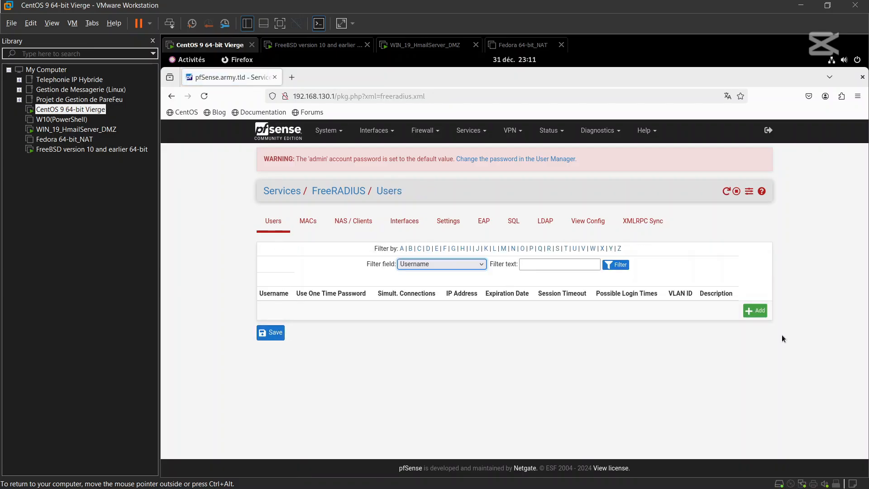
- Add a new FreeRADIUS user with username bart and a four-character cleartext password
left_click(761, 311)
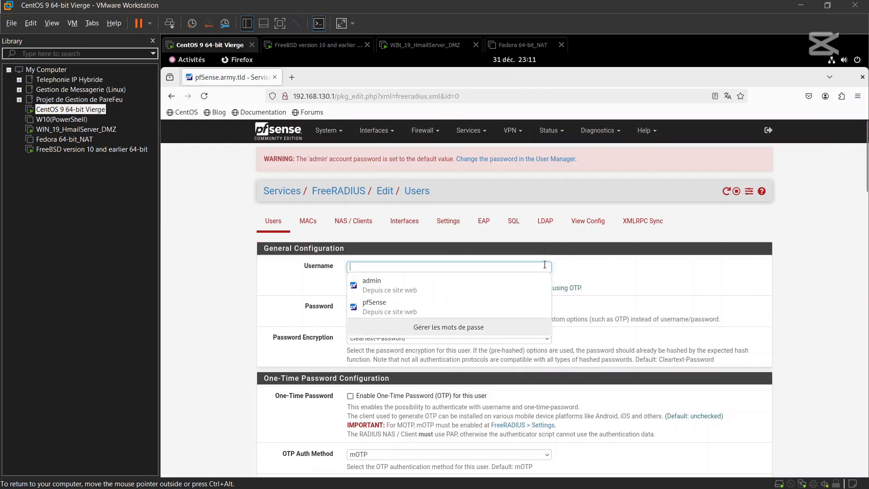
left_click(532, 268)
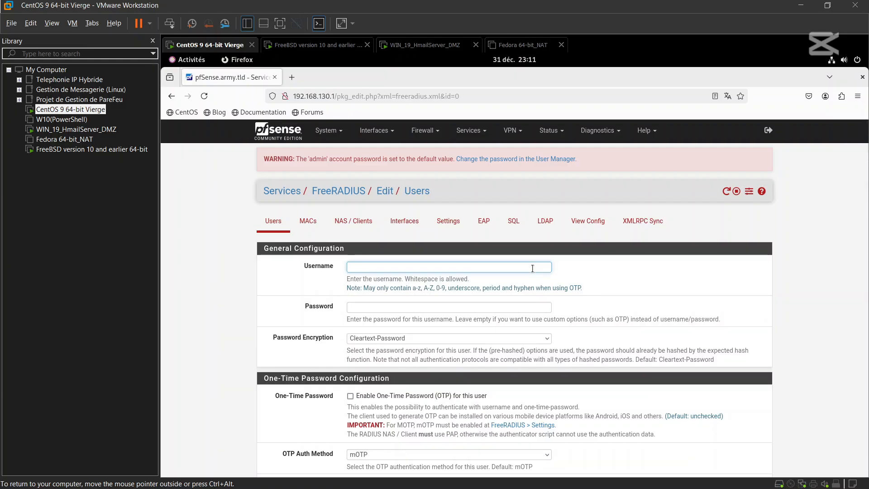
type("b")
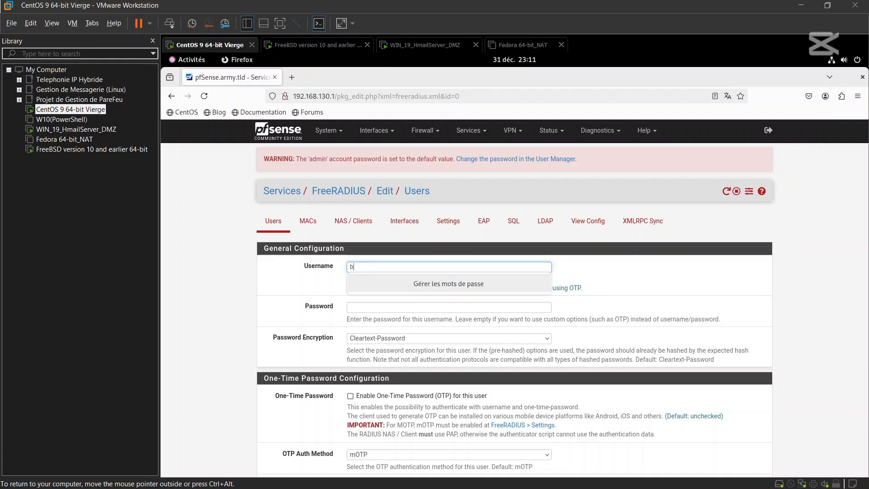
type("art")
left_click(624, 281)
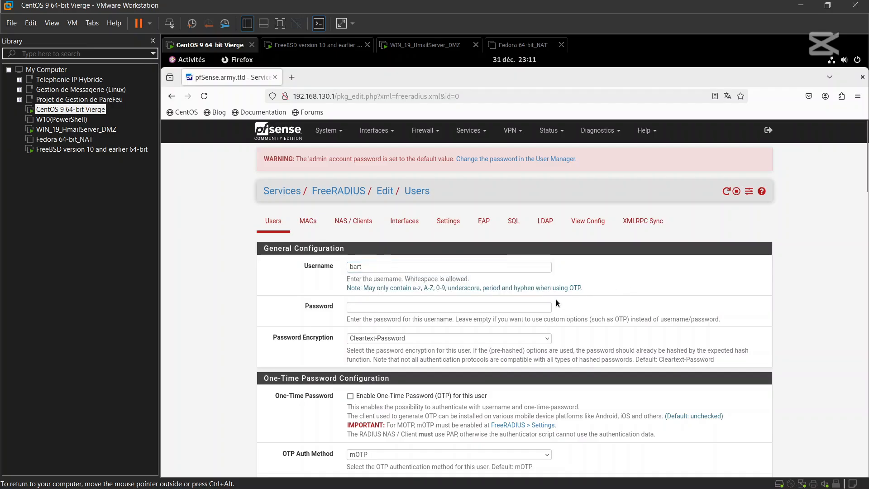
left_click(448, 311)
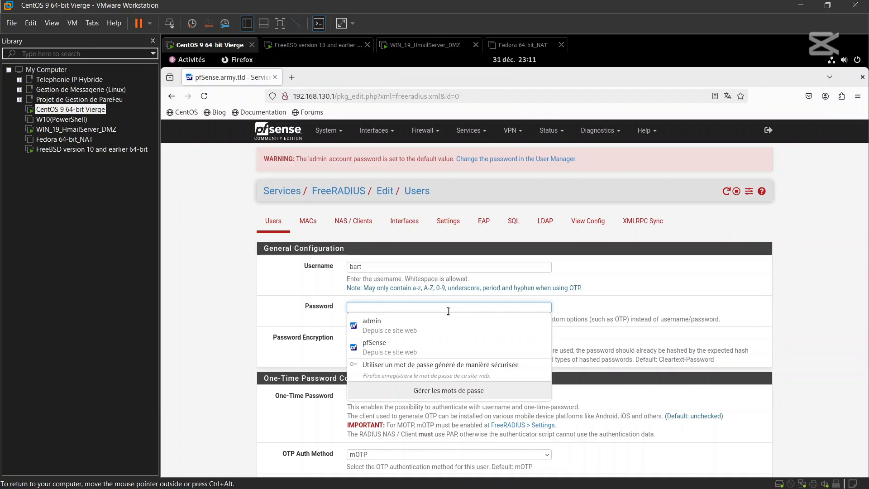
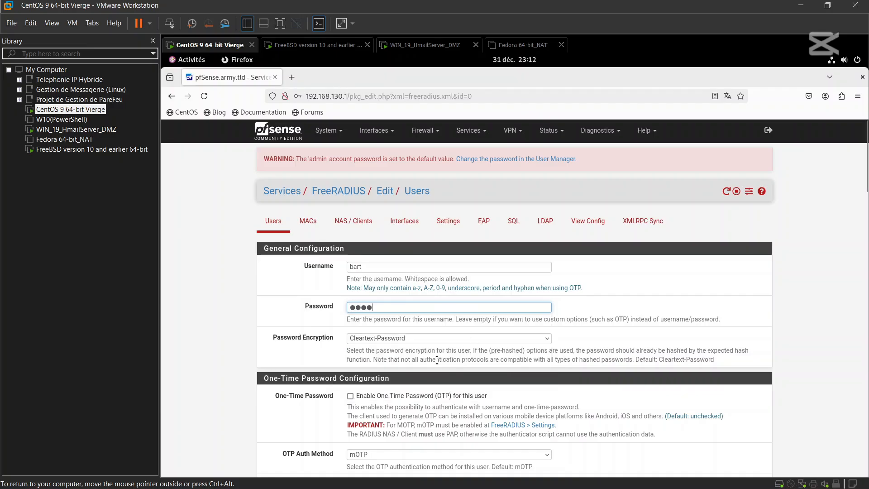
scroll(429, 370, "down", 2)
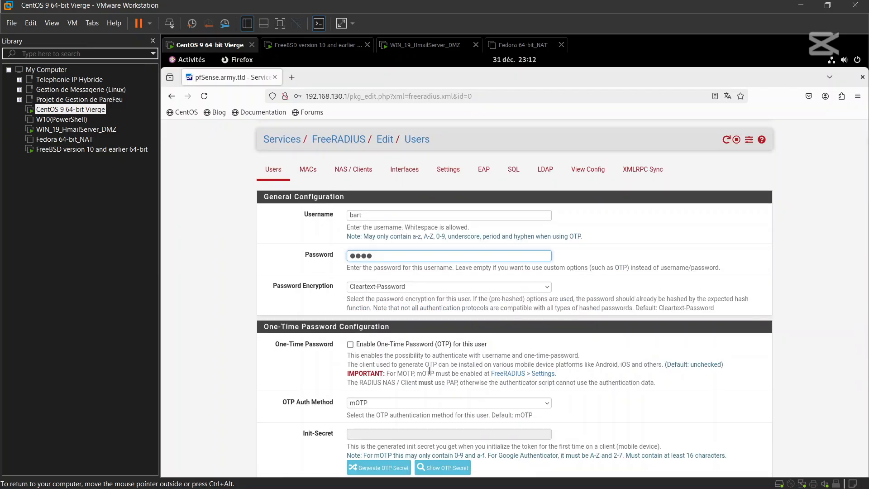
scroll(429, 370, "up", 2)
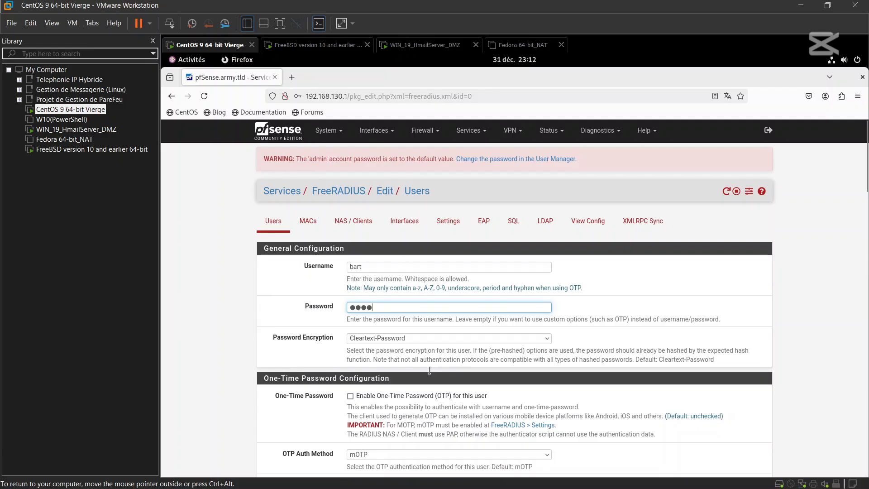
scroll(428, 370, "down", 10)
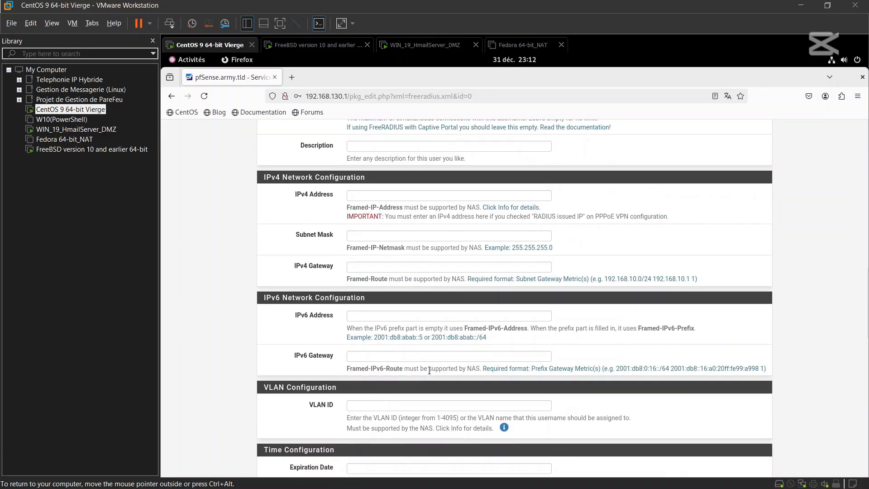
scroll(429, 371, "down", 8)
scroll(429, 370, "down", 3)
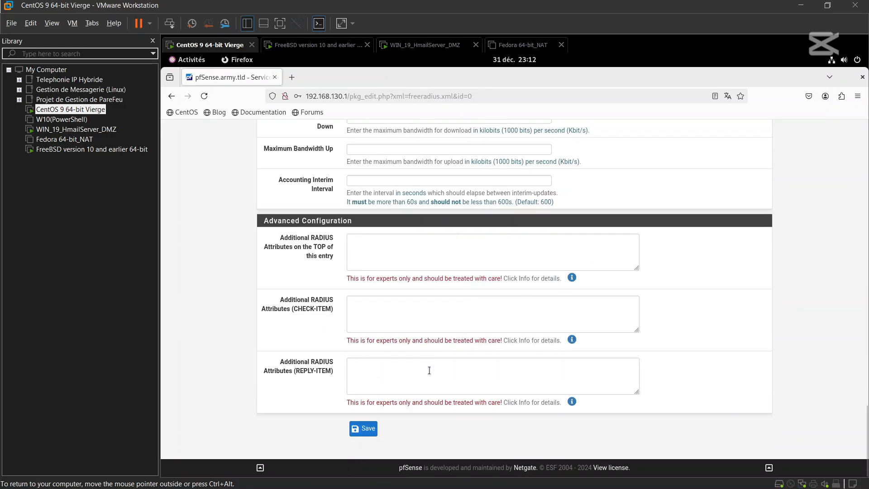
- Save user bart, then review the NAS clients and listening interfaces before returning to Users
left_click(366, 429)
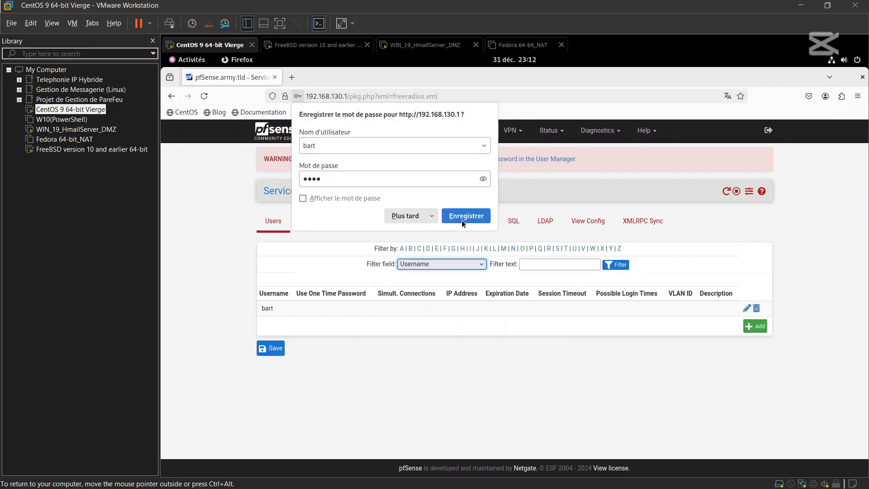
left_click(466, 215)
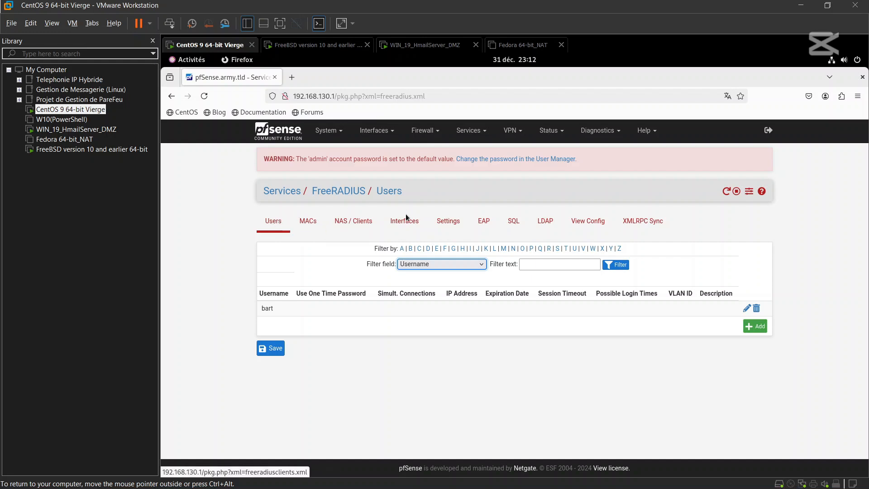
left_click(344, 220)
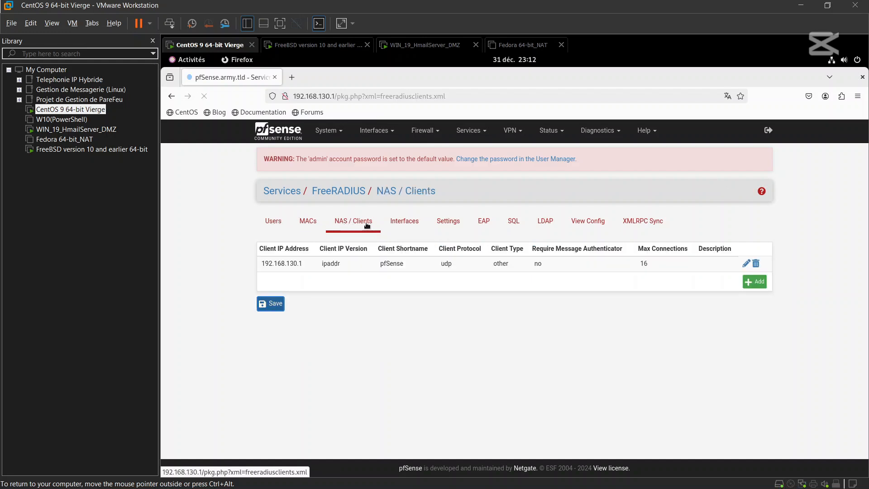
left_click(404, 225)
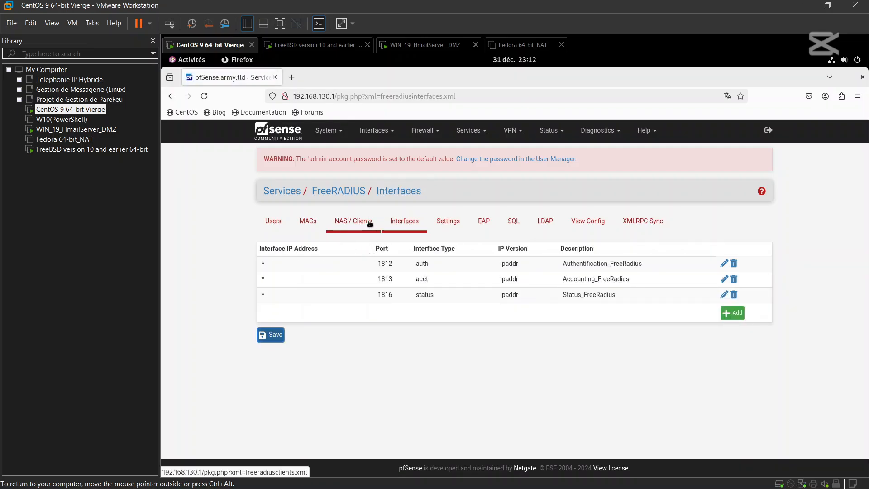
left_click(274, 221)
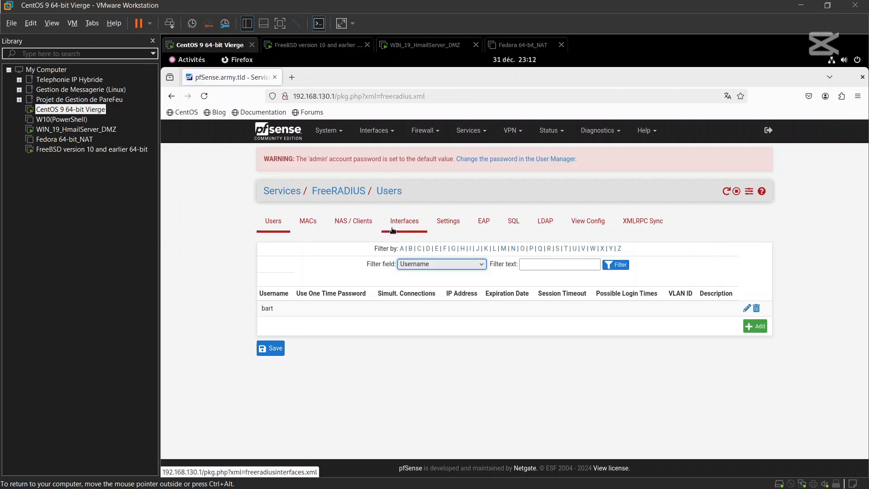
- Open Diagnostics > Authentication and confirm Local Database is the only server offered
left_click(600, 131)
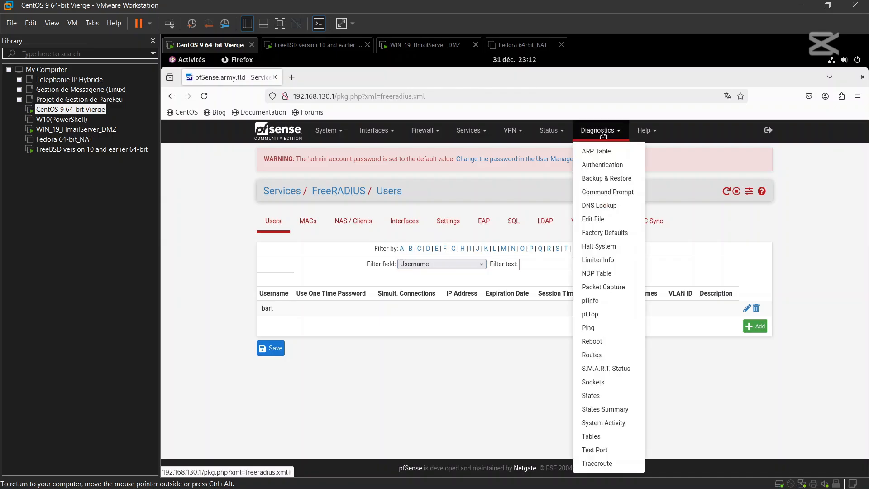
left_click(604, 166)
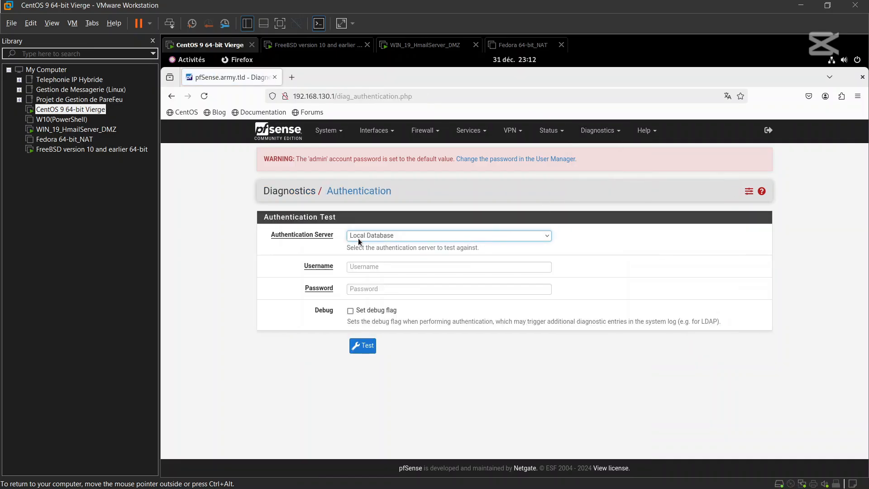
left_click(390, 237)
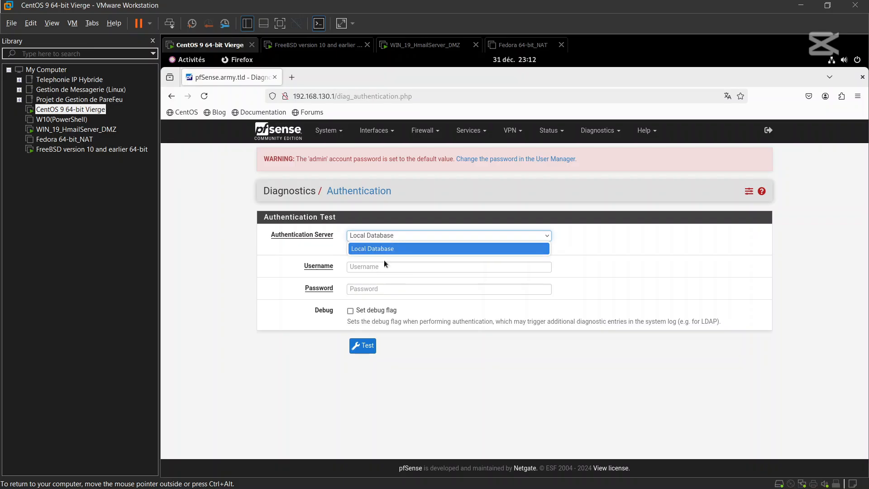
left_click(375, 238)
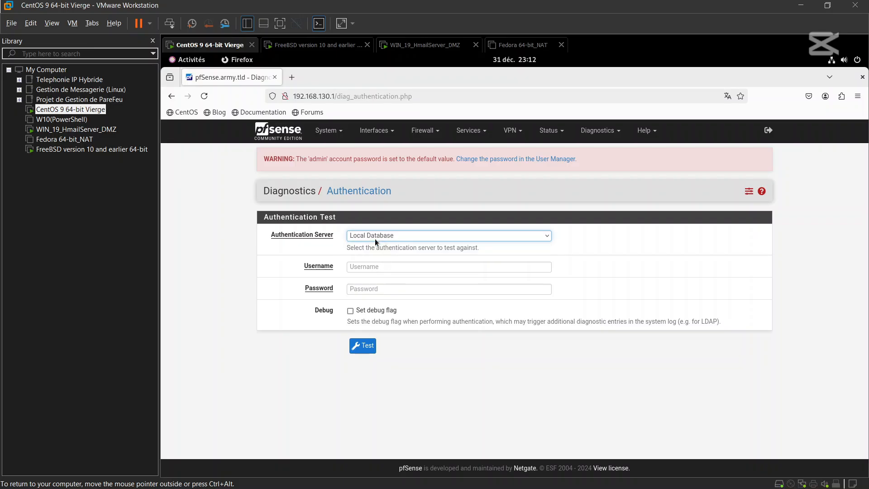
left_click(375, 238)
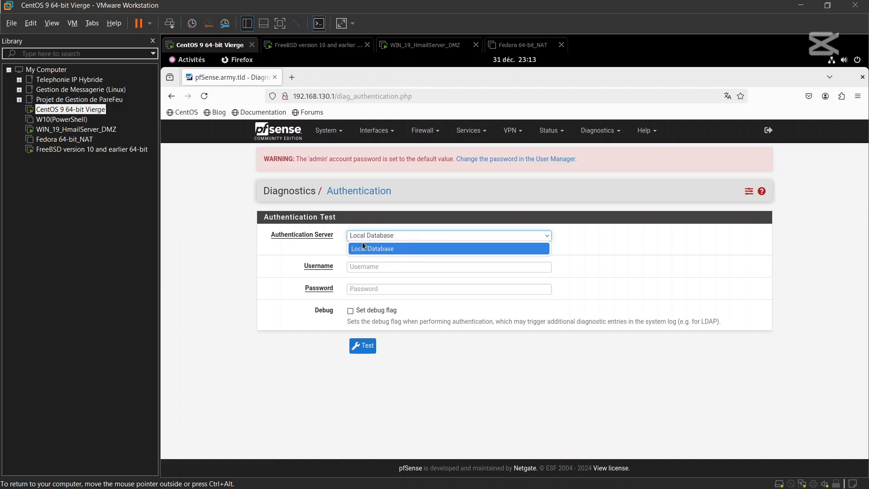
left_click(387, 236)
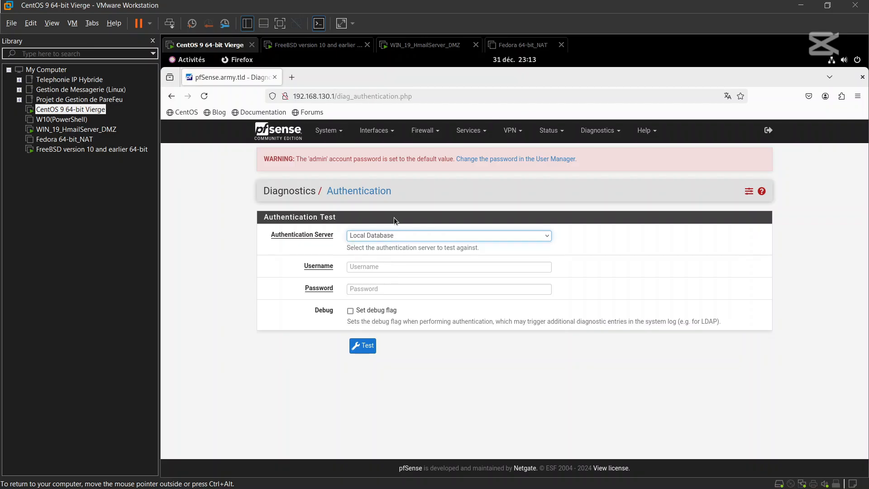
- Go to System > User Manager > Authentication Servers and start a new server entry
left_click(329, 134)
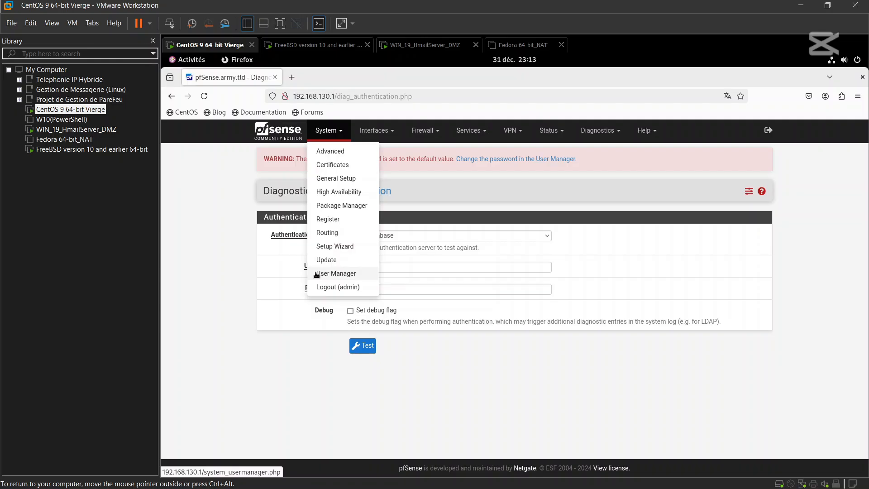
left_click(362, 277)
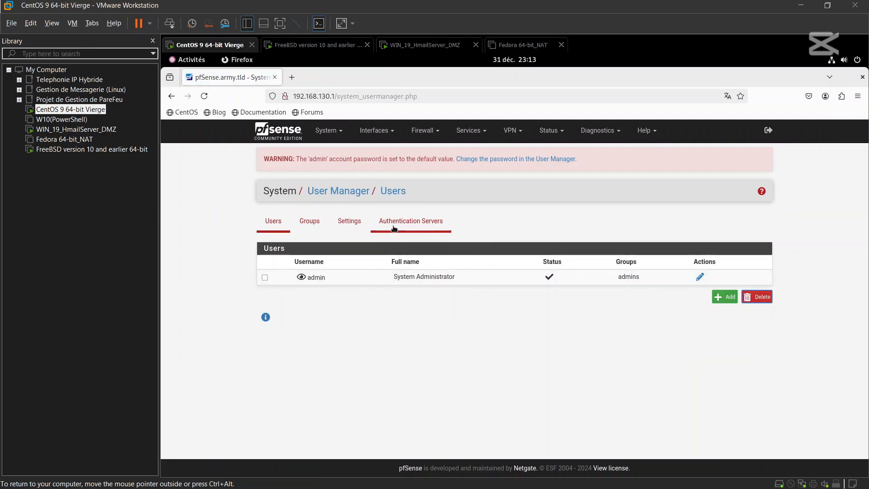
left_click(445, 225)
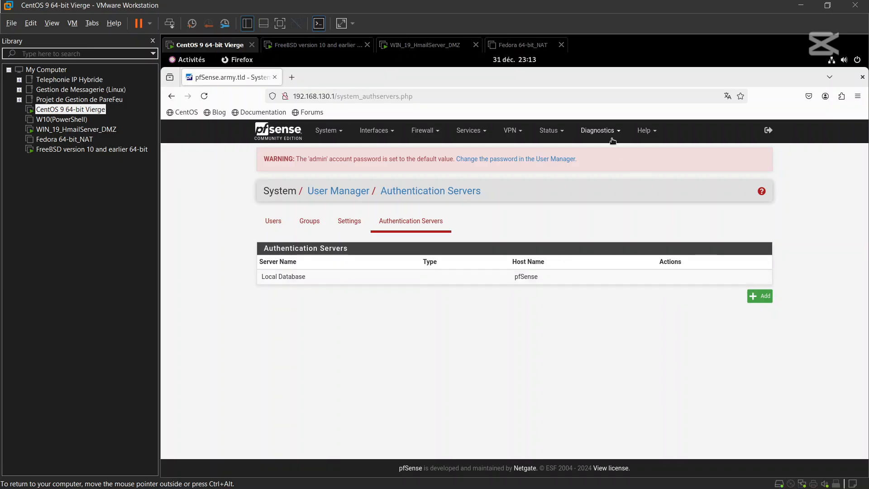
left_click(752, 297)
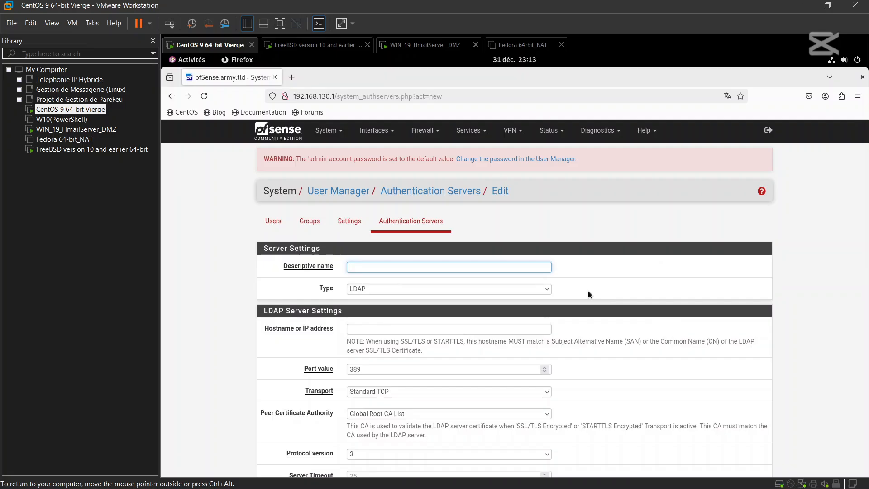
- Name the new authentication server FreeRadius_Auth and set its type to RADIUS
type("FreeRadius")
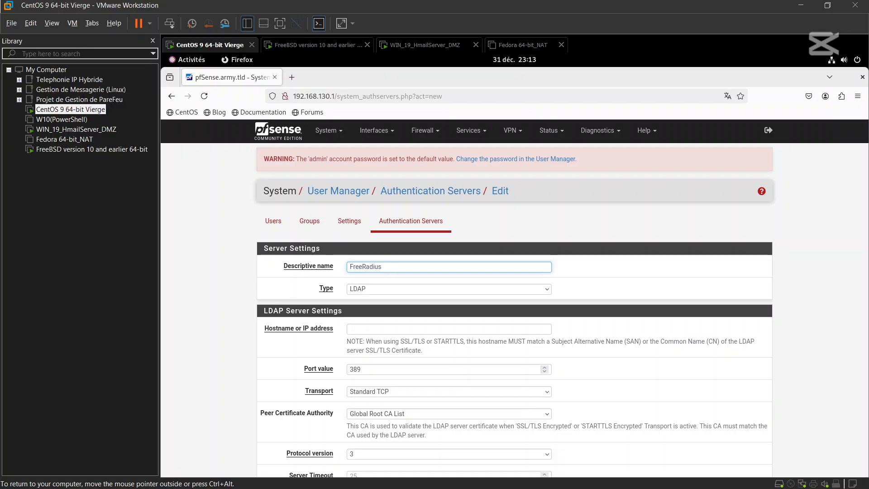
type("_Auth")
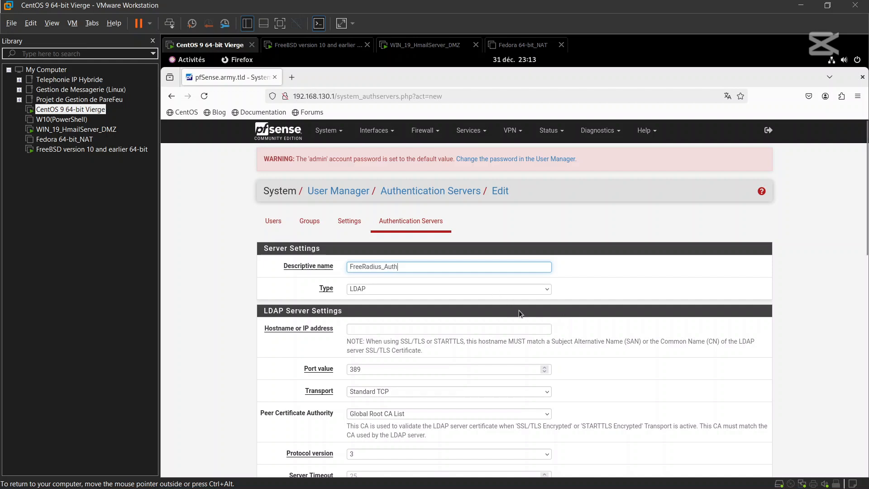
scroll(518, 310, "down", 2)
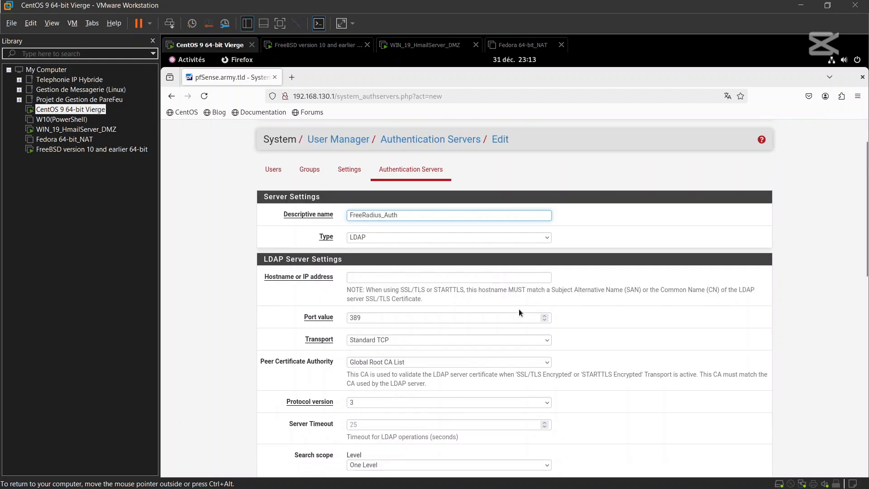
left_click(495, 238)
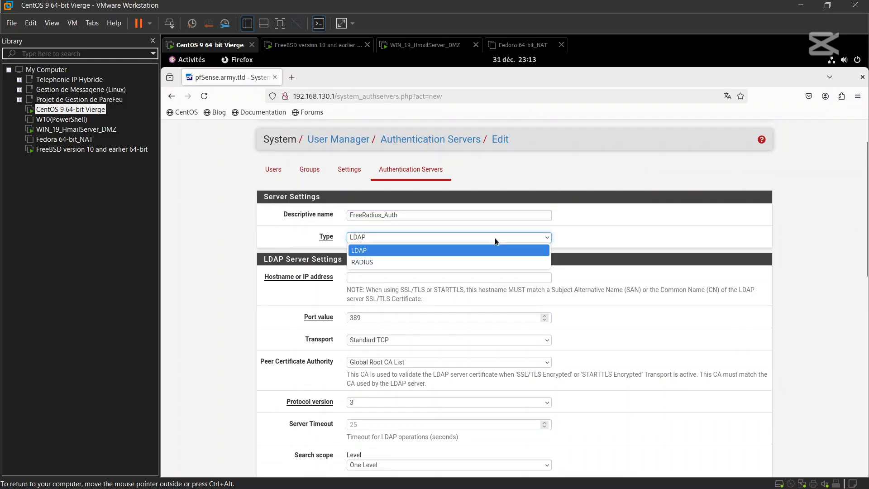
left_click(490, 267)
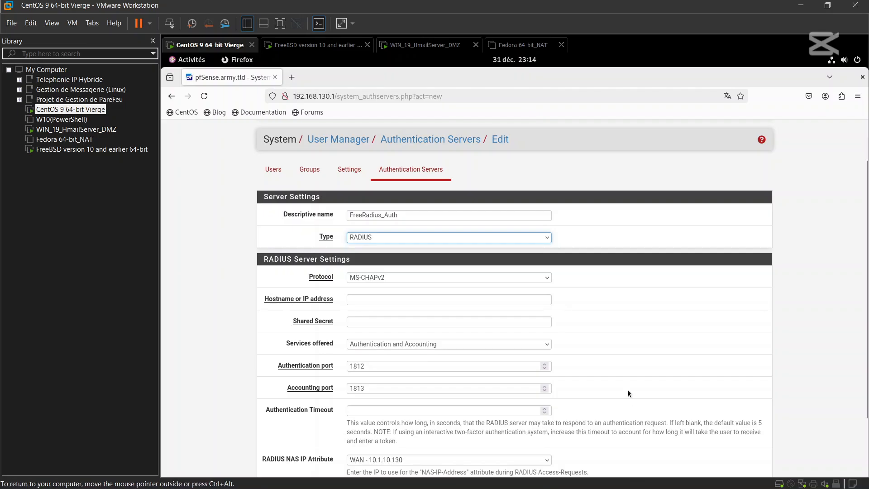
- Keep MS-CHAPv2 as the RADIUS authentication protocol
key("alt")
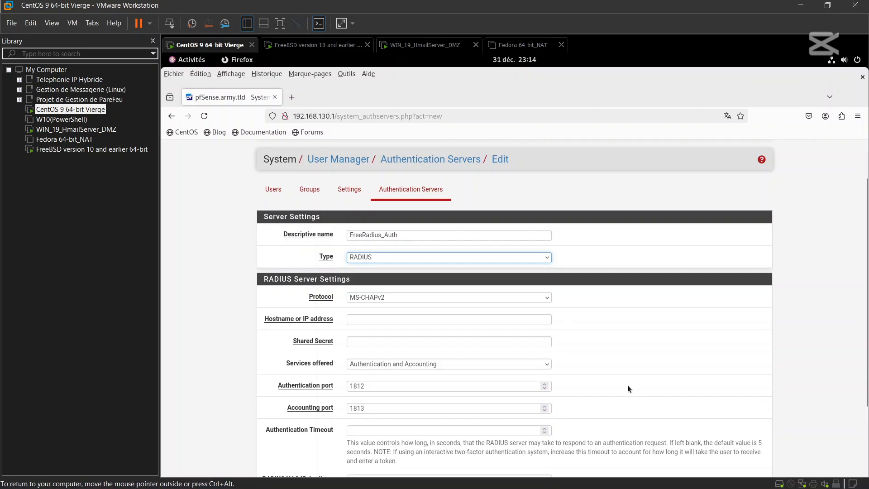
key("super+g")
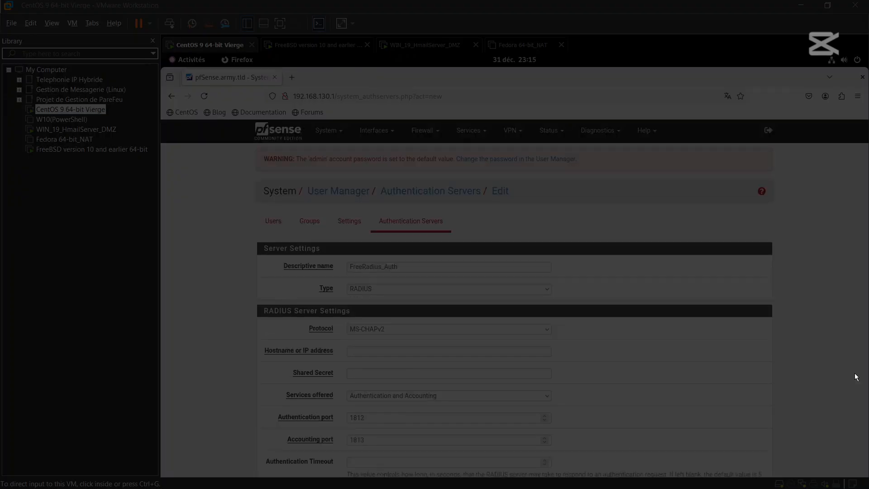
left_click(856, 377)
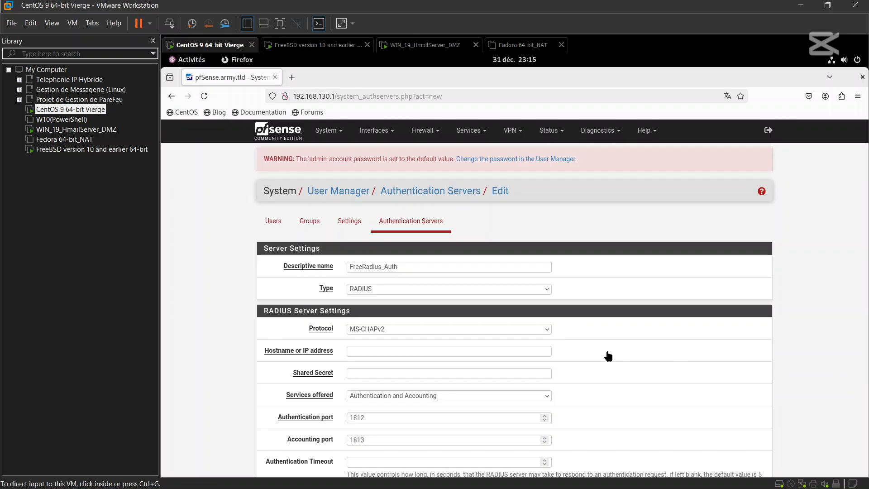
left_click(525, 326)
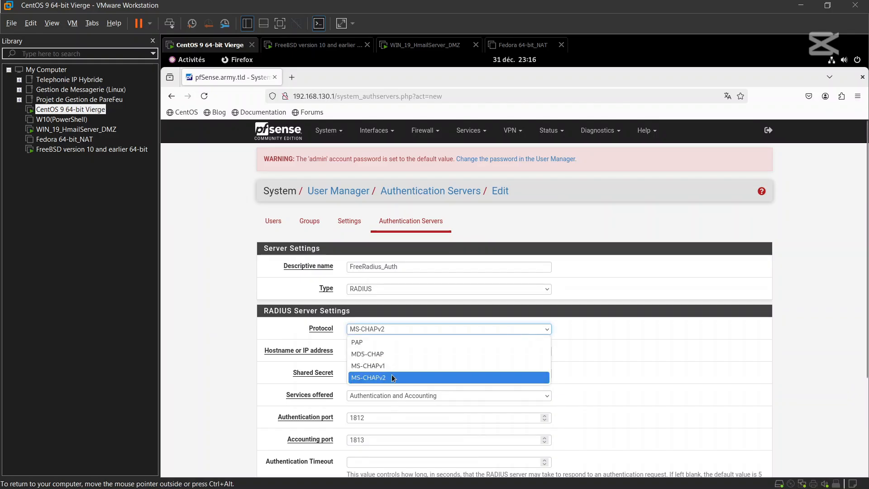
left_click(615, 321)
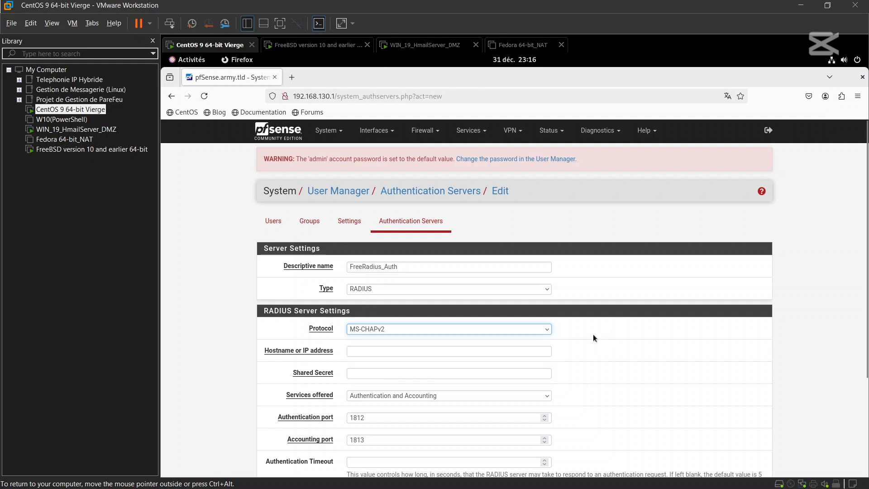
- Enter RADIUS hostname 192.168.130.1 and the four-character shared secret
left_click(460, 353)
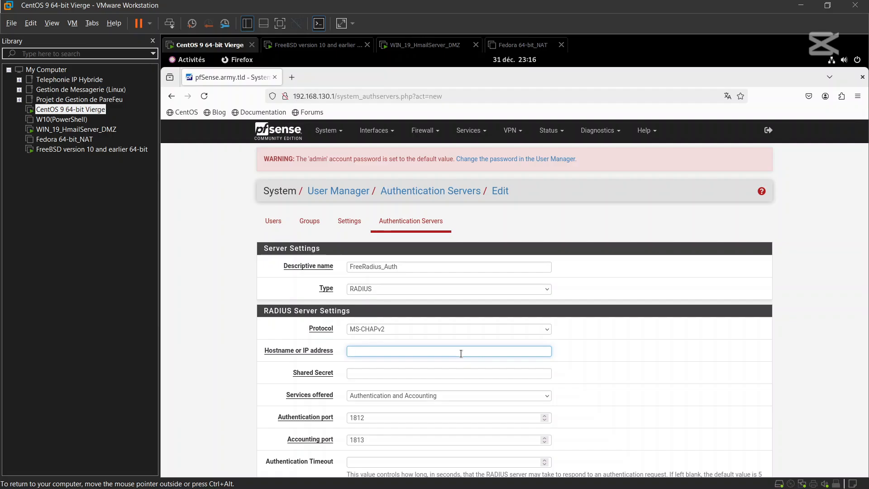
type("1")
type("91")
type(".1")
type("68")
type(".130.1")
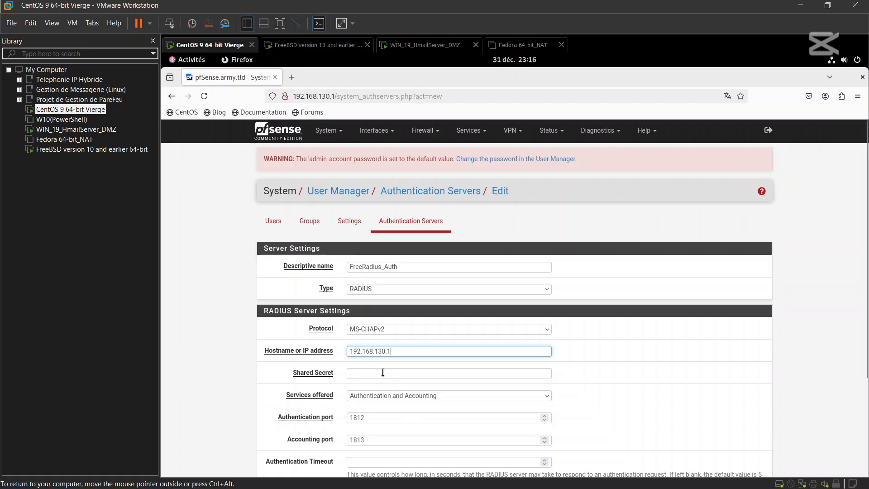
left_click(315, 371)
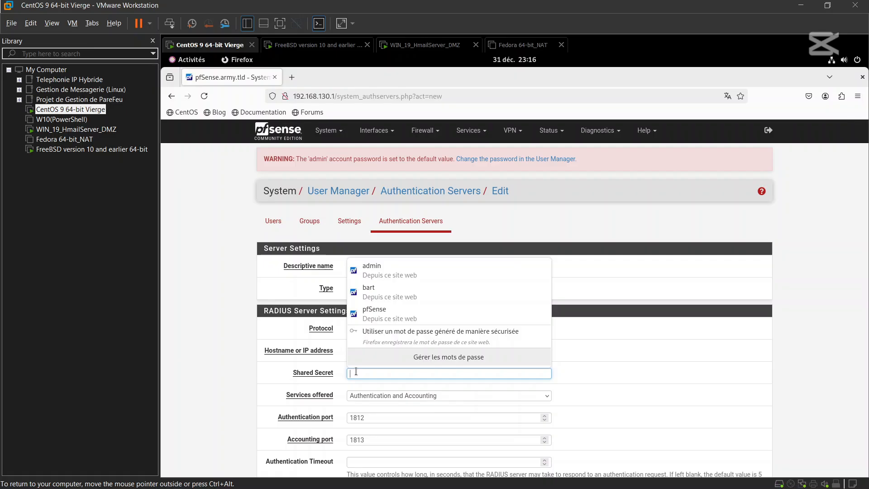
type("●●")
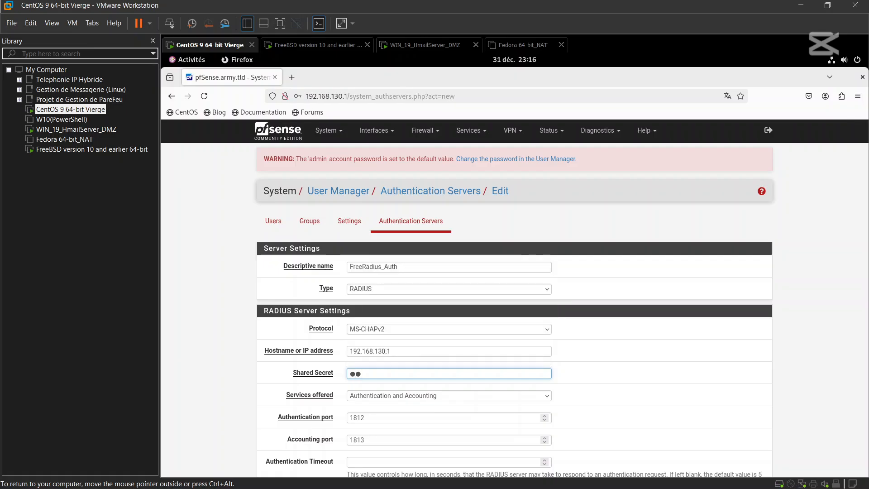
type("●●")
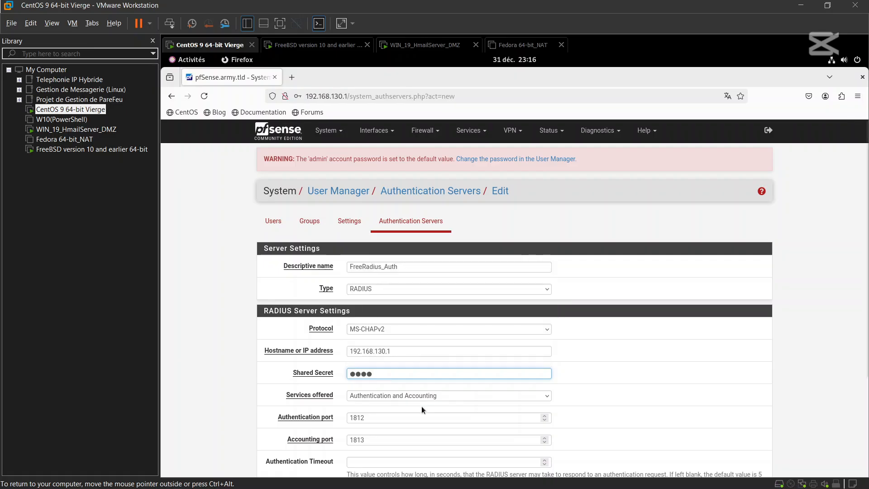
scroll(428, 416, "down", 4)
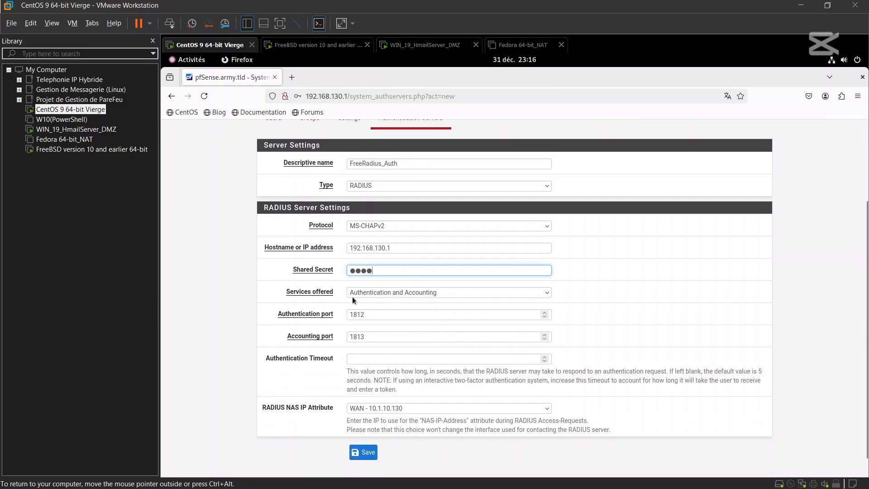
- Keep authentication and accounting services and set RADIUS NAS IP Attribute to LAN - 192.168.130.1
left_click(373, 294)
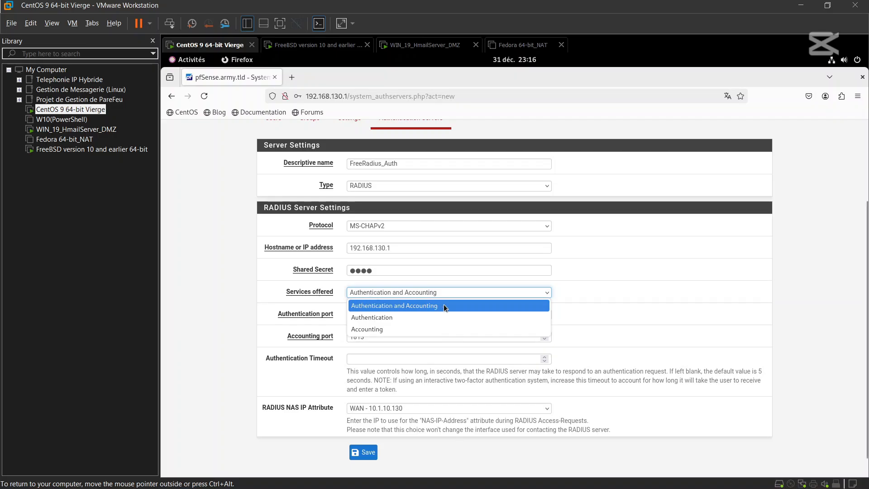
left_click(576, 287)
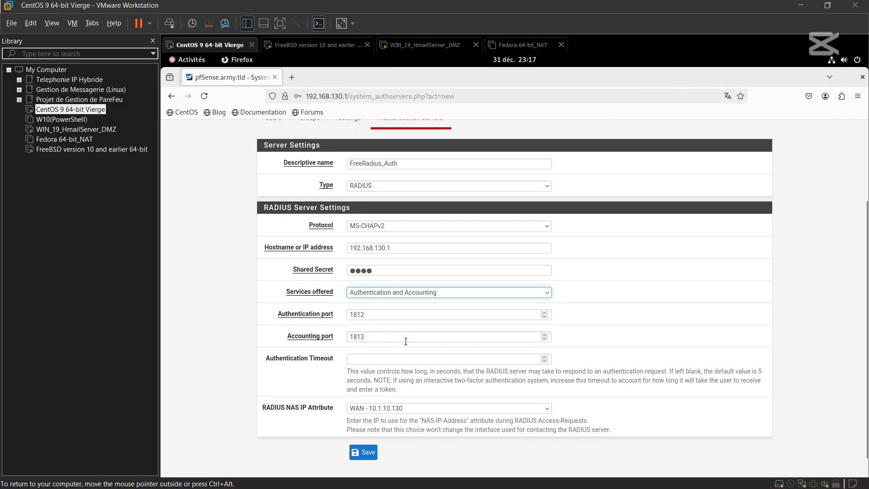
scroll(404, 390, "down", 1)
left_click(404, 386)
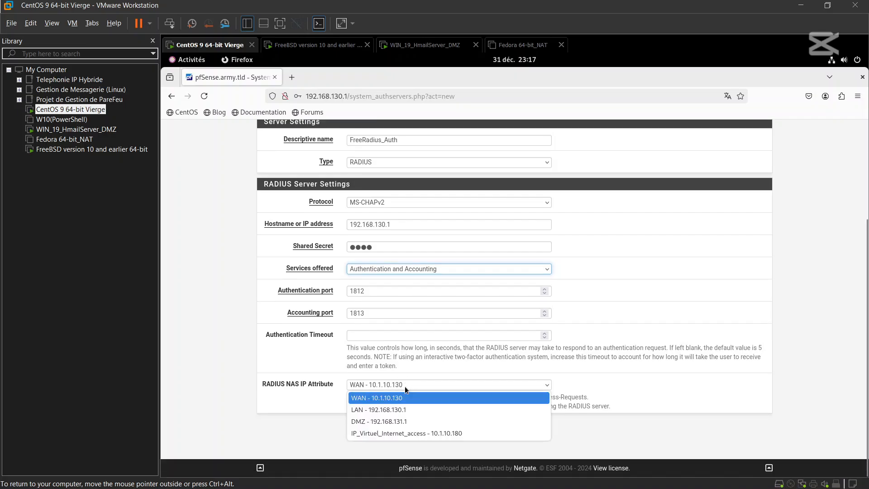
left_click(389, 410)
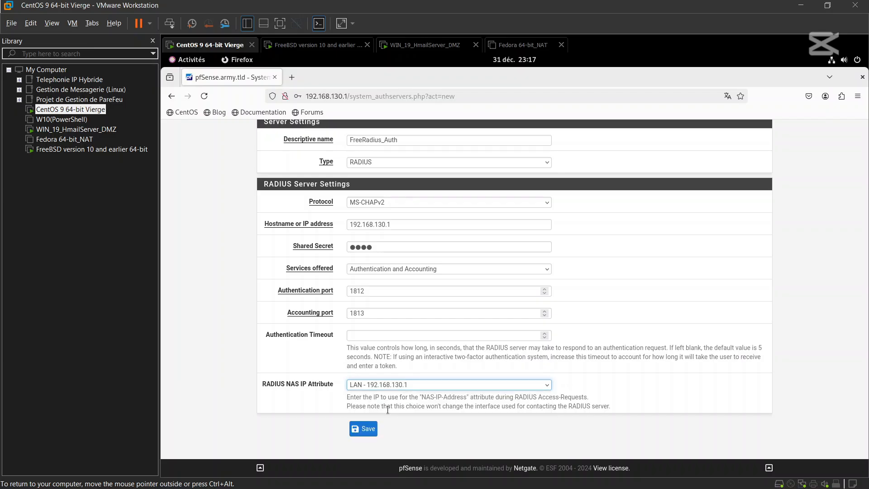
- Save the FreeRadius_Auth server, letting Firefox remember its shared secret
left_click(366, 430)
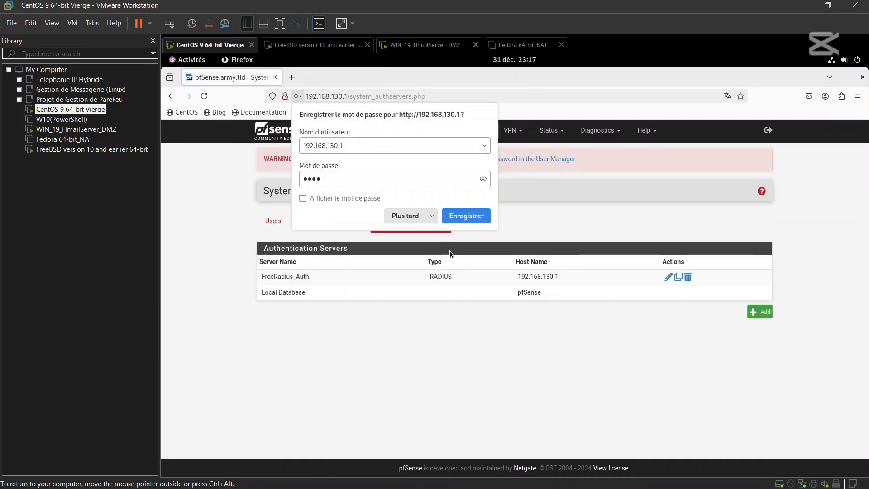
left_click(473, 217)
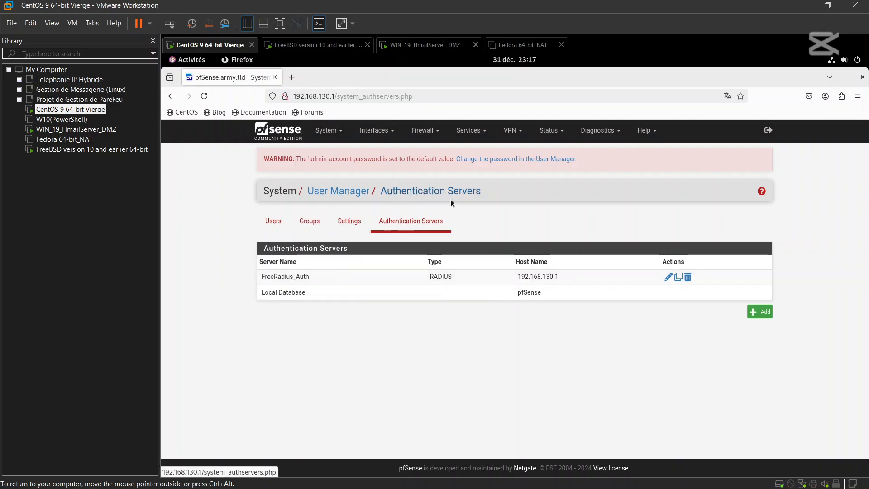
left_click(600, 133)
- On Diagnostics > Authentication, test FreeRadius_Auth with the test user's username and password
left_click(596, 166)
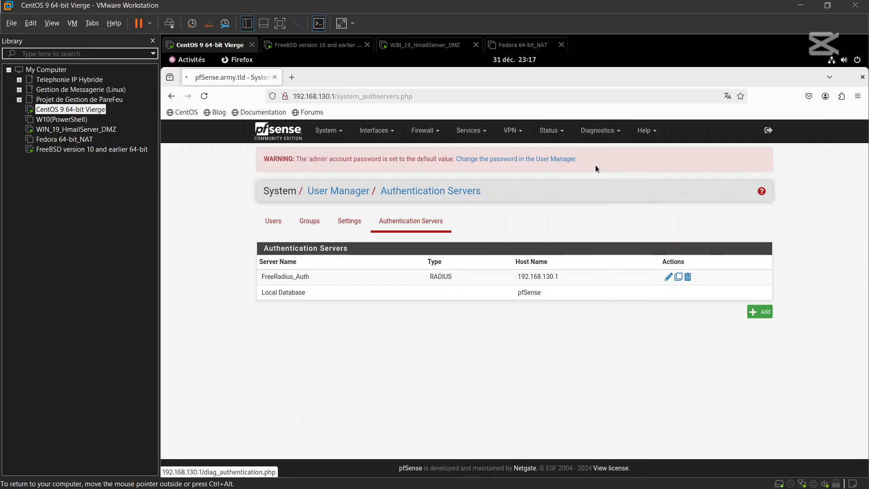
left_click(480, 234)
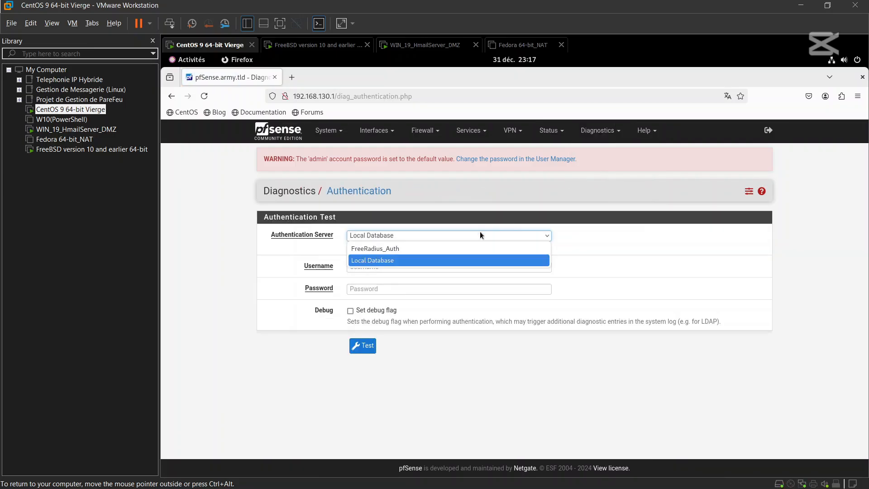
left_click(390, 249)
left_click(376, 266)
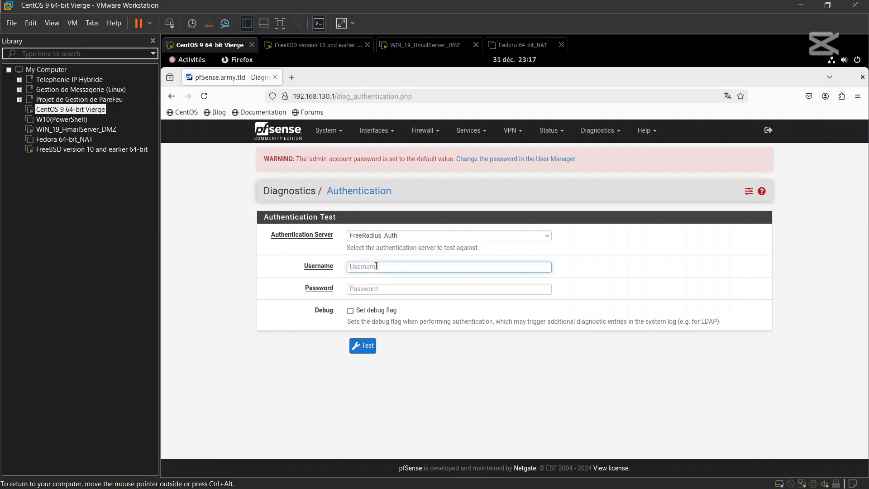
type("bart")
left_click(372, 288)
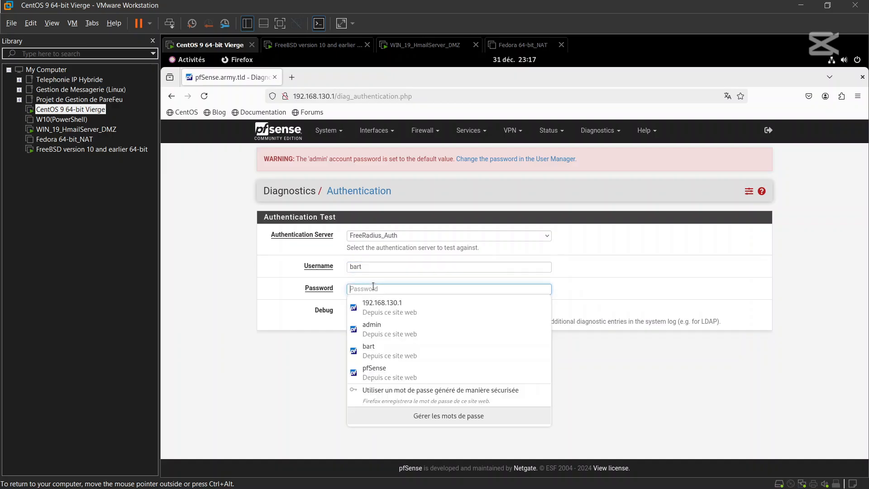
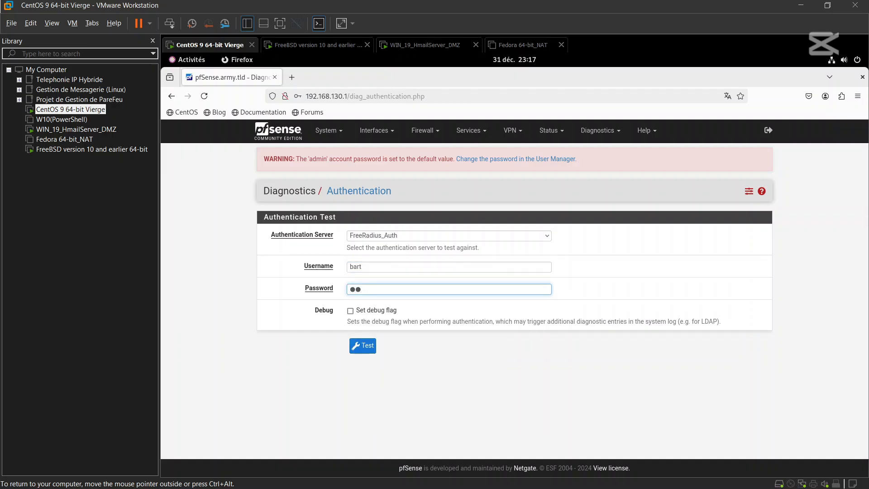
left_click(364, 347)
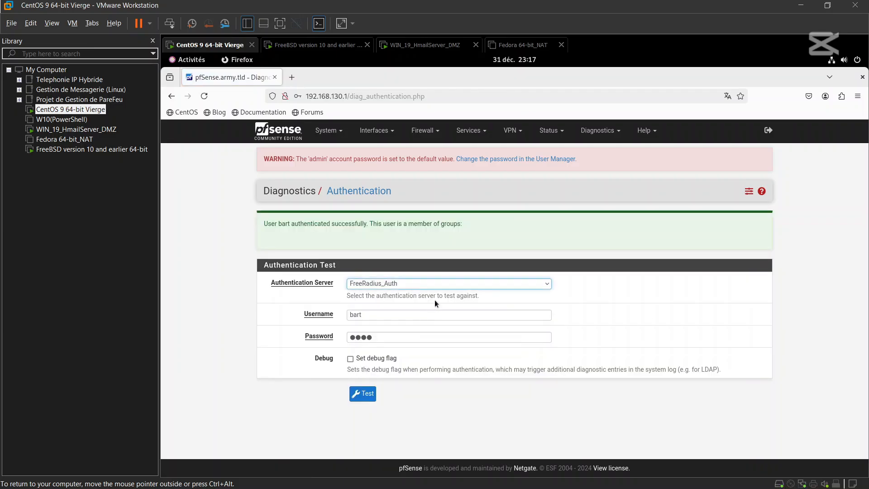